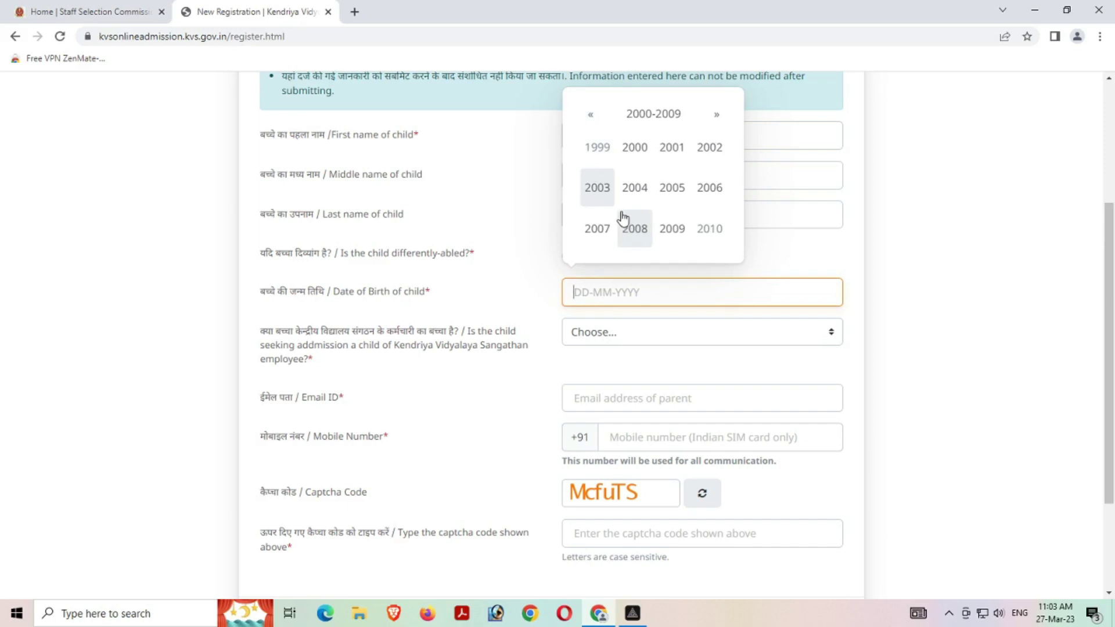
- Pick 3 October 2014 in the date-of-birth calendar and dismiss the Std 1 age-limit alert
{"action": "left_click", "coordinate": [590, 115]}
{"action": "left_click", "coordinate": [715, 116]}
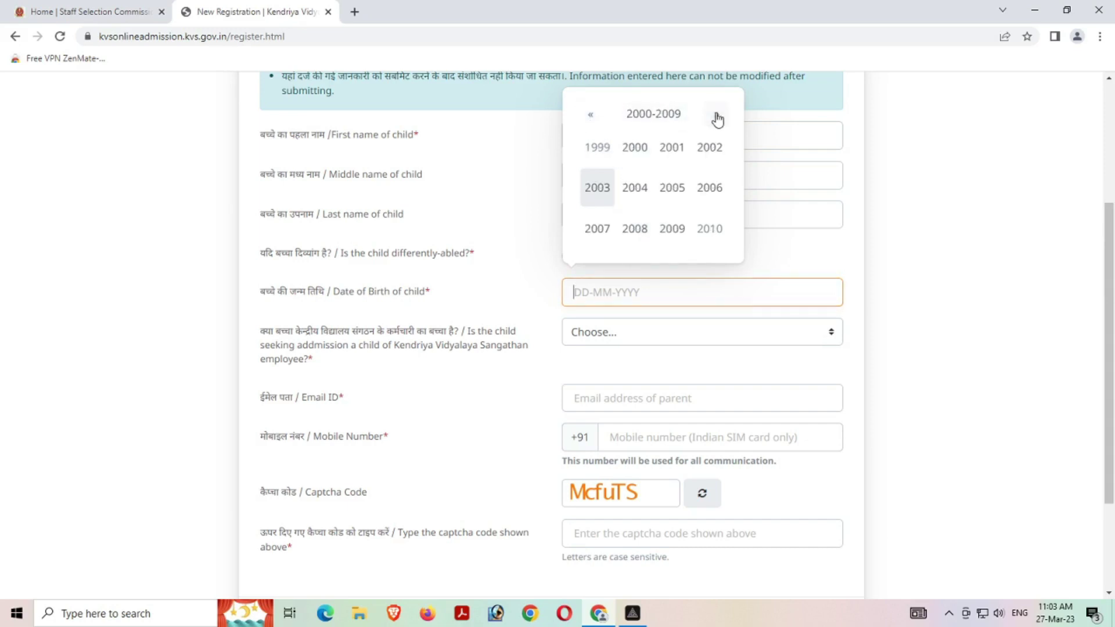
{"action": "left_click", "coordinate": [716, 117]}
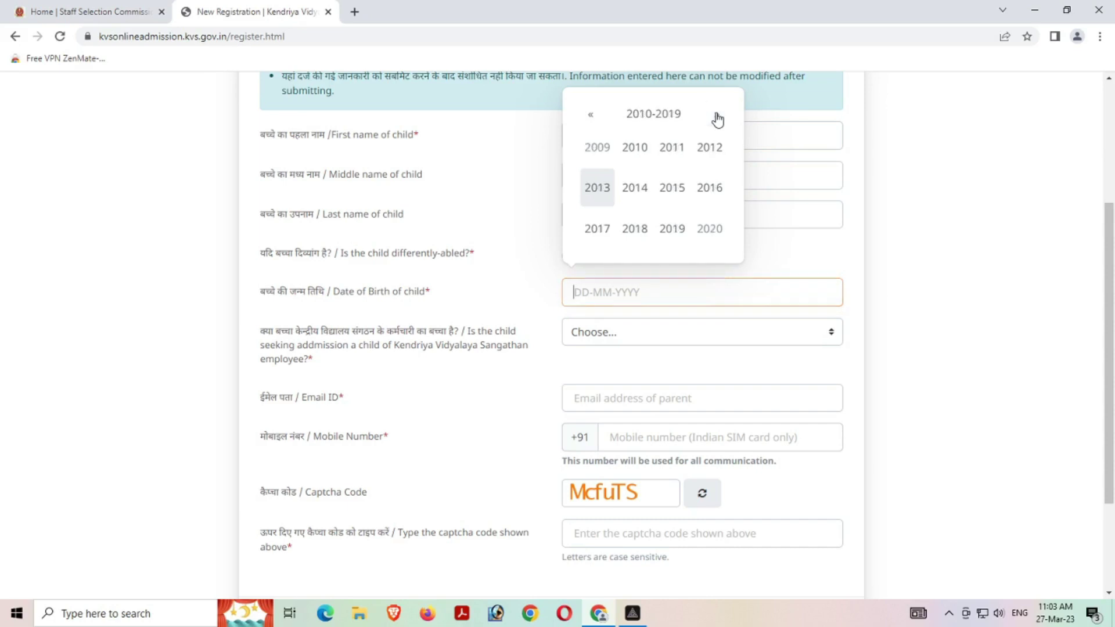
{"action": "left_click", "coordinate": [633, 191]}
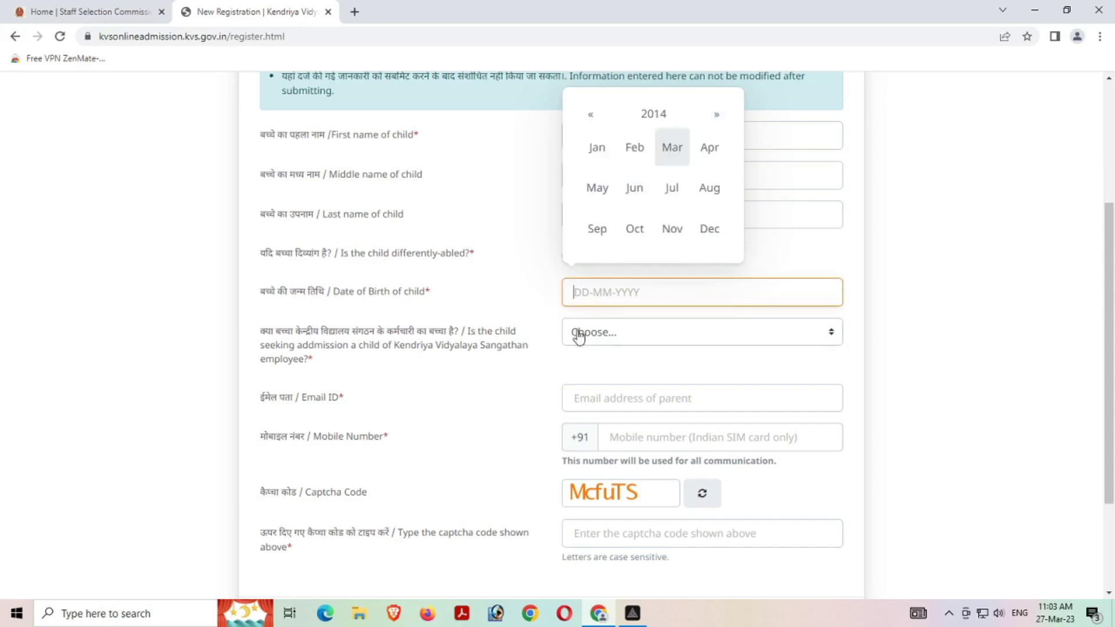
{"action": "left_click", "coordinate": [635, 228]}
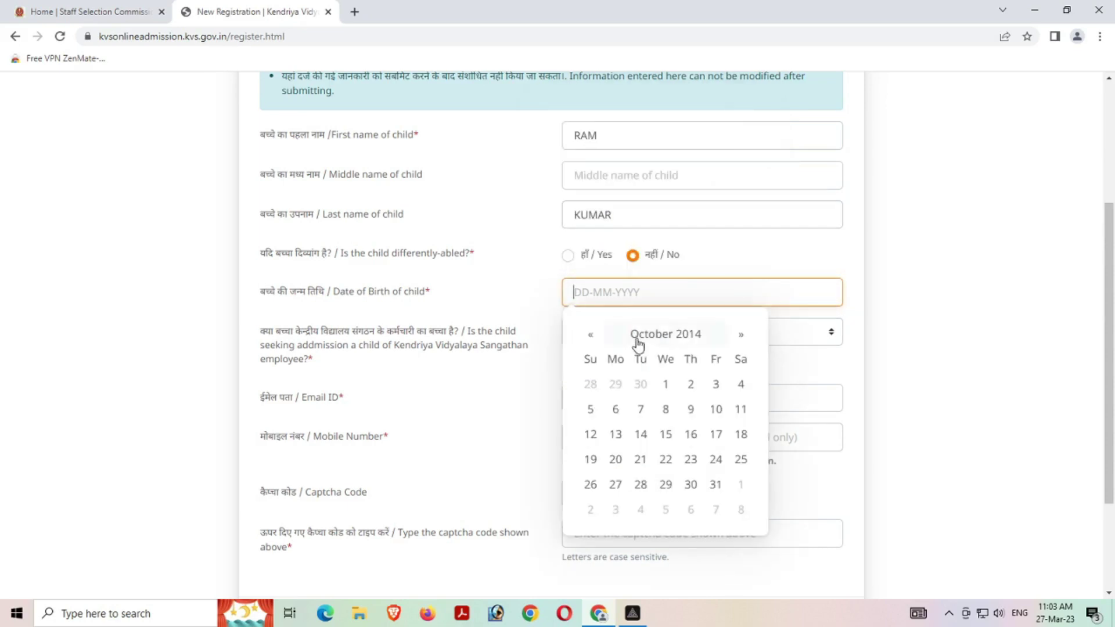
{"action": "left_click", "coordinate": [716, 385]}
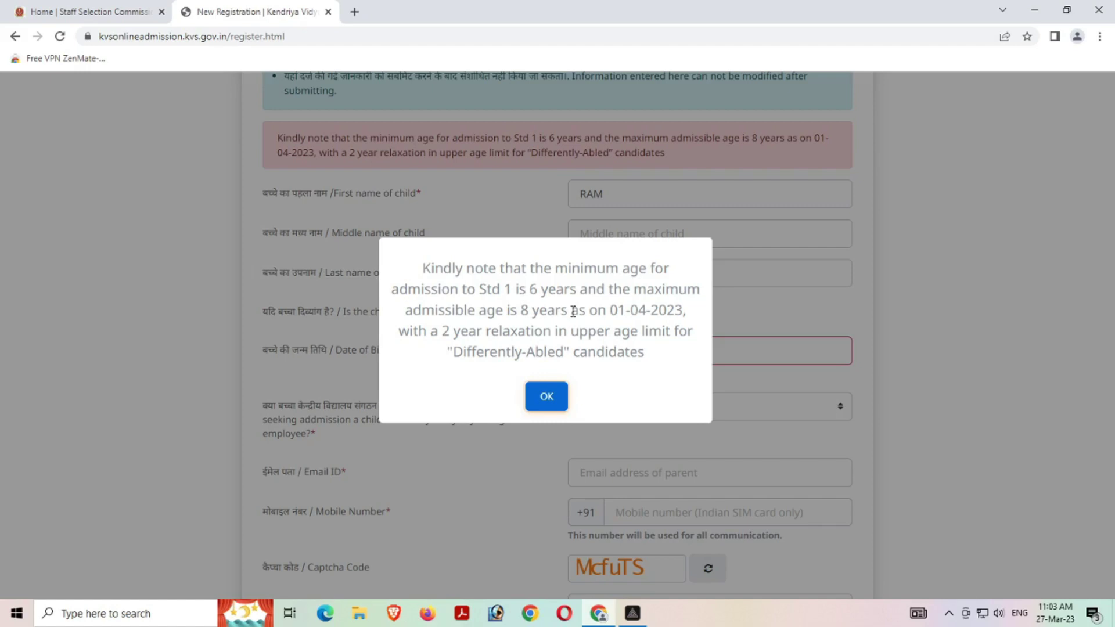
{"action": "left_click", "coordinate": [553, 395]}
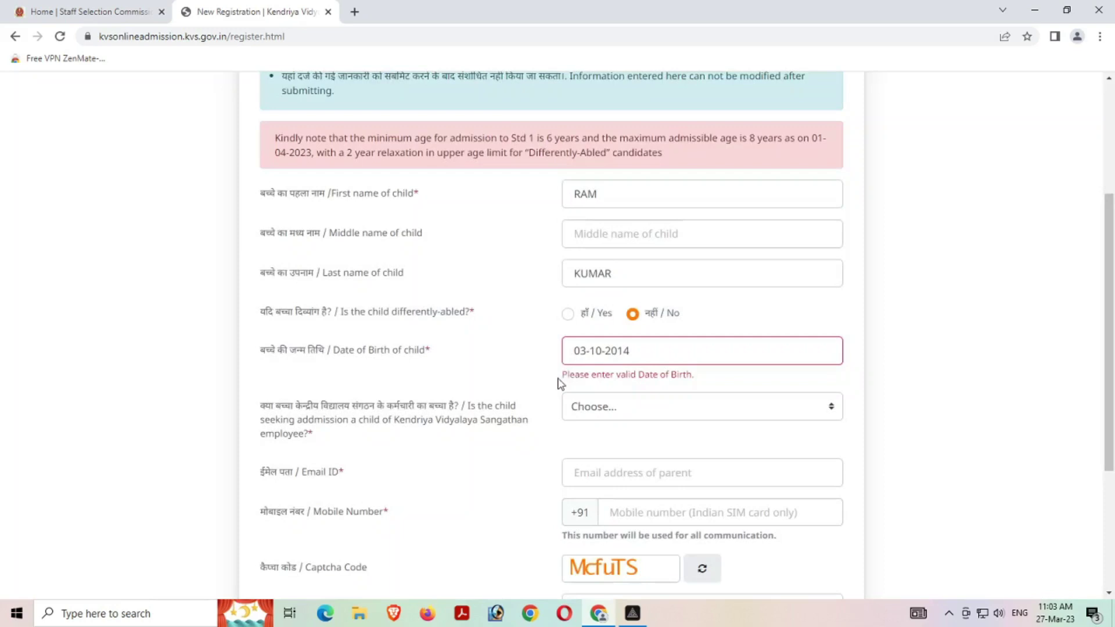
{"action": "left_click", "coordinate": [673, 355]}
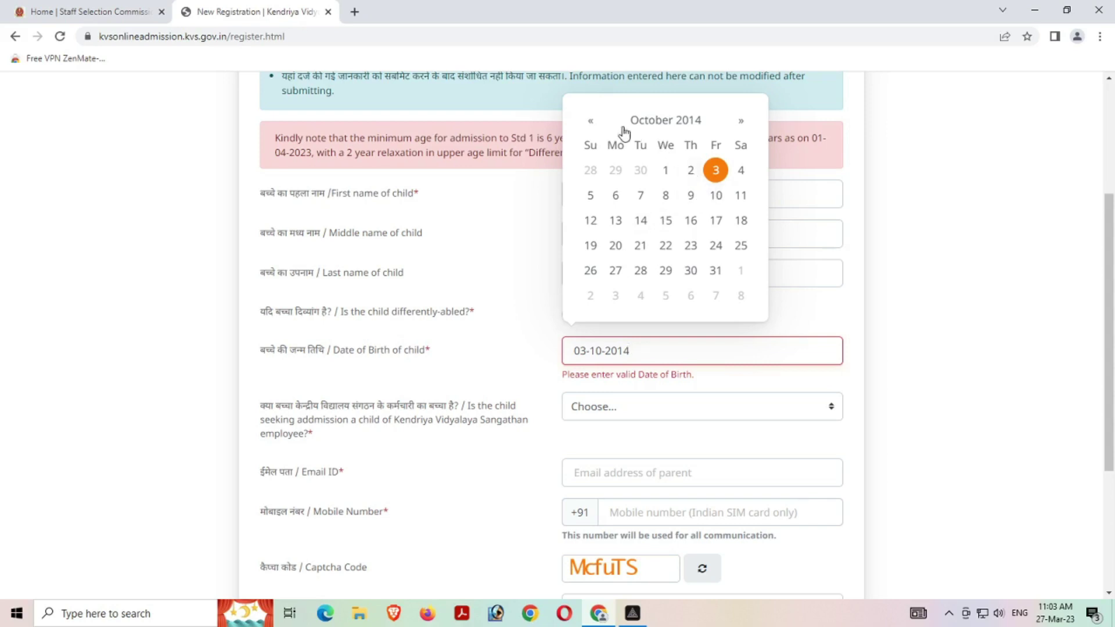
{"action": "left_click", "coordinate": [590, 121]}
{"action": "left_click", "coordinate": [739, 123]}
{"action": "left_click", "coordinate": [738, 121]}
{"action": "left_click", "coordinate": [699, 119]}
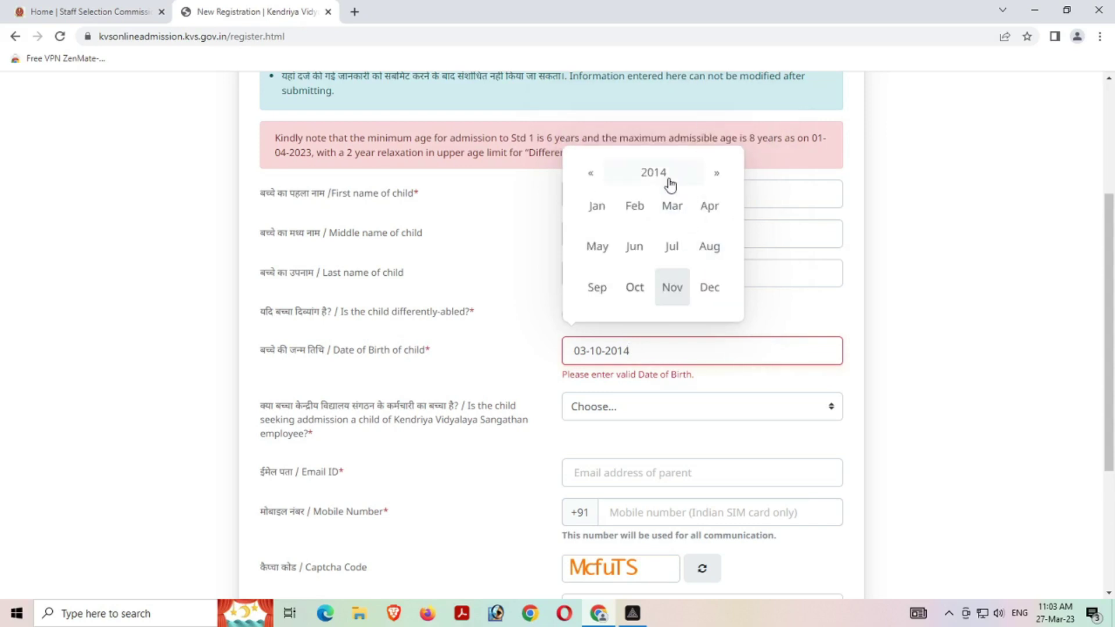
{"action": "left_click", "coordinate": [671, 178]}
{"action": "left_click", "coordinate": [675, 255]}
{"action": "left_click", "coordinate": [635, 287]}
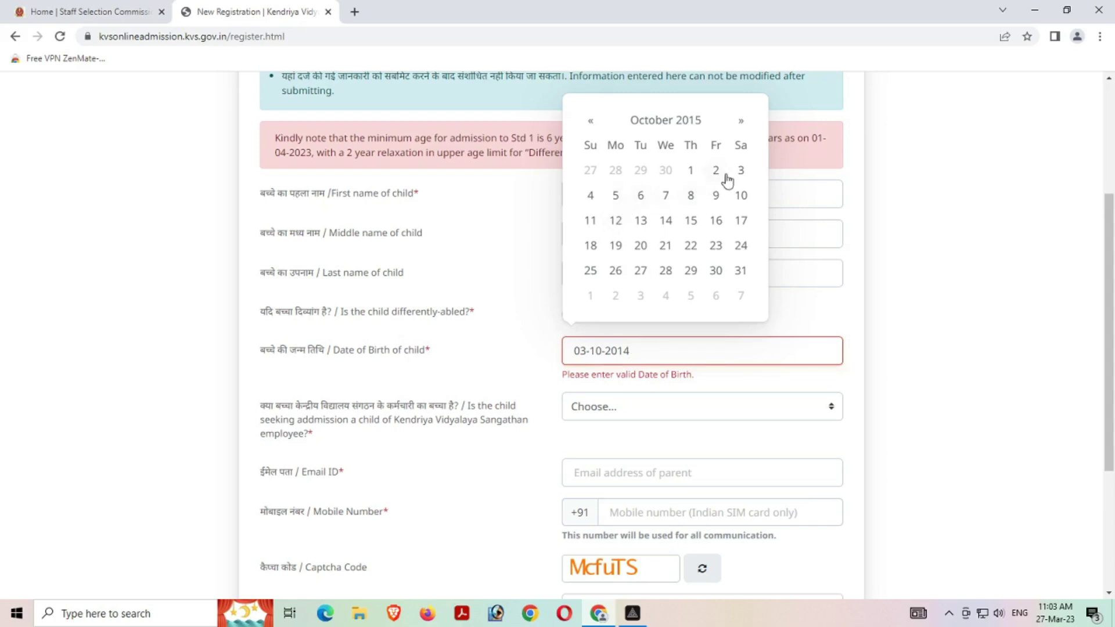
{"action": "left_click", "coordinate": [741, 170]}
- Answer Not Applicable to the KVS-employee child question
{"action": "left_click", "coordinate": [612, 323]}
{"action": "left_click", "coordinate": [614, 332]}
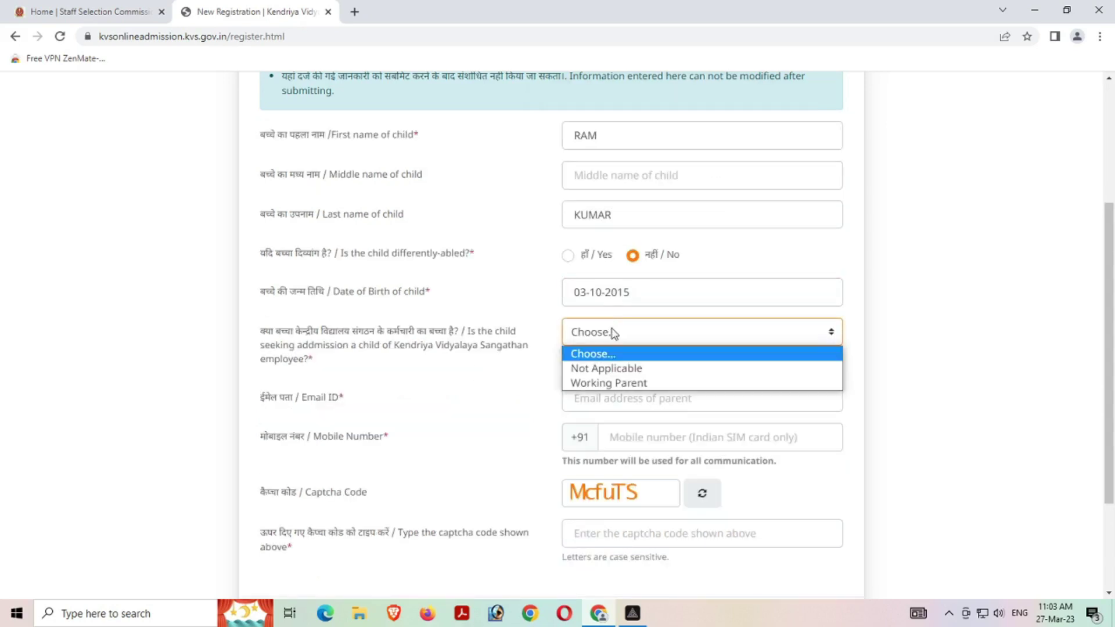
{"action": "left_click", "coordinate": [615, 370]}
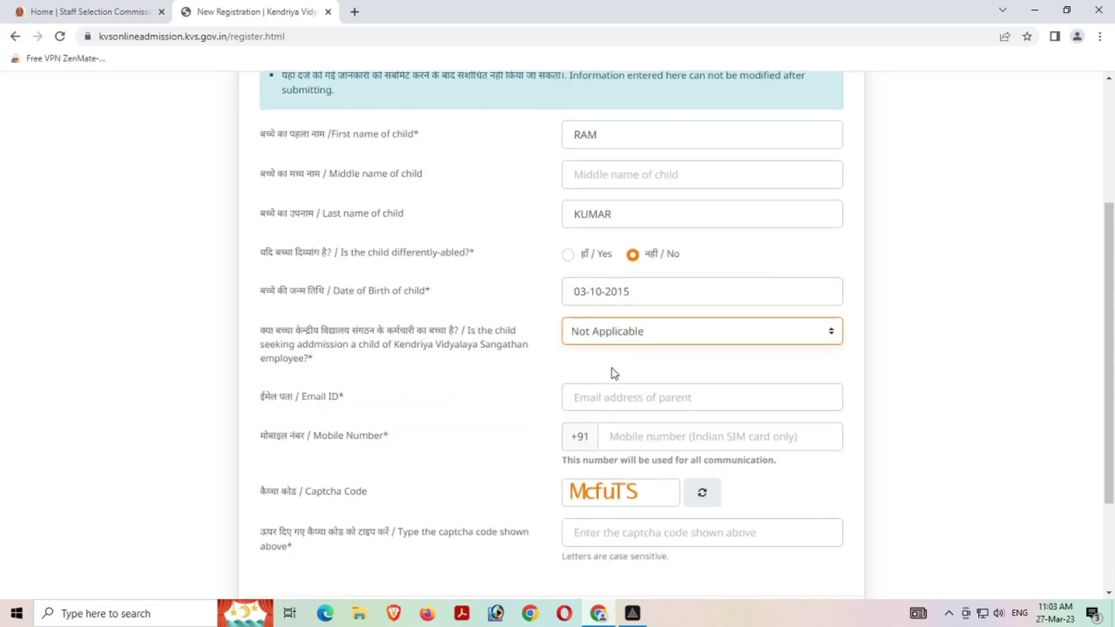
{"action": "scroll", "coordinate": [614, 373], "scroll_direction": "down", "scroll_amount": 2}
{"action": "left_click", "coordinate": [602, 263]}
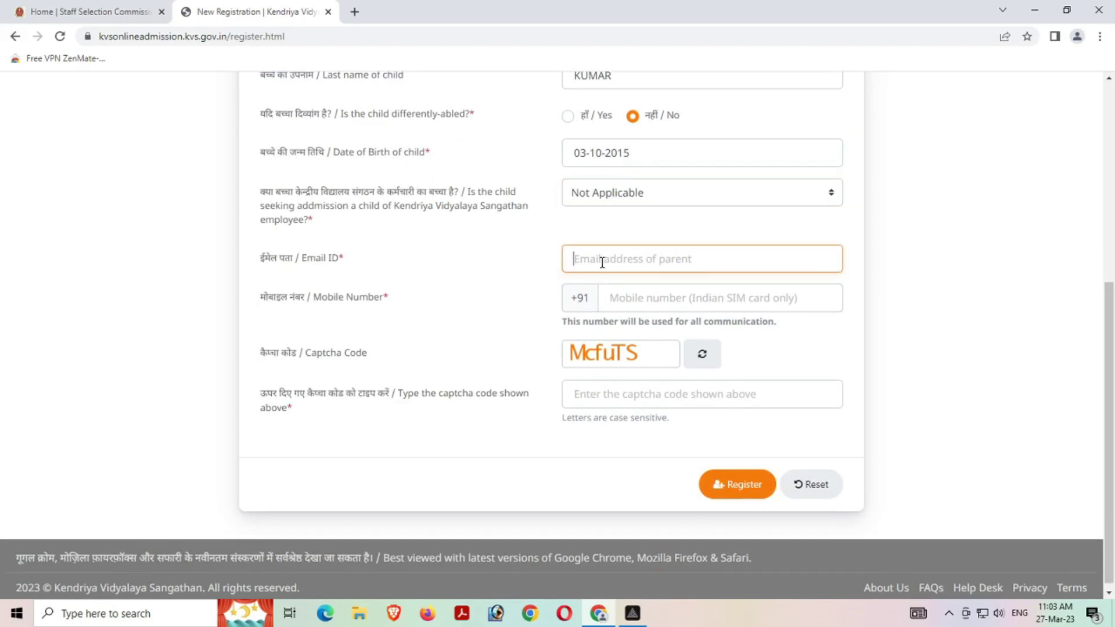
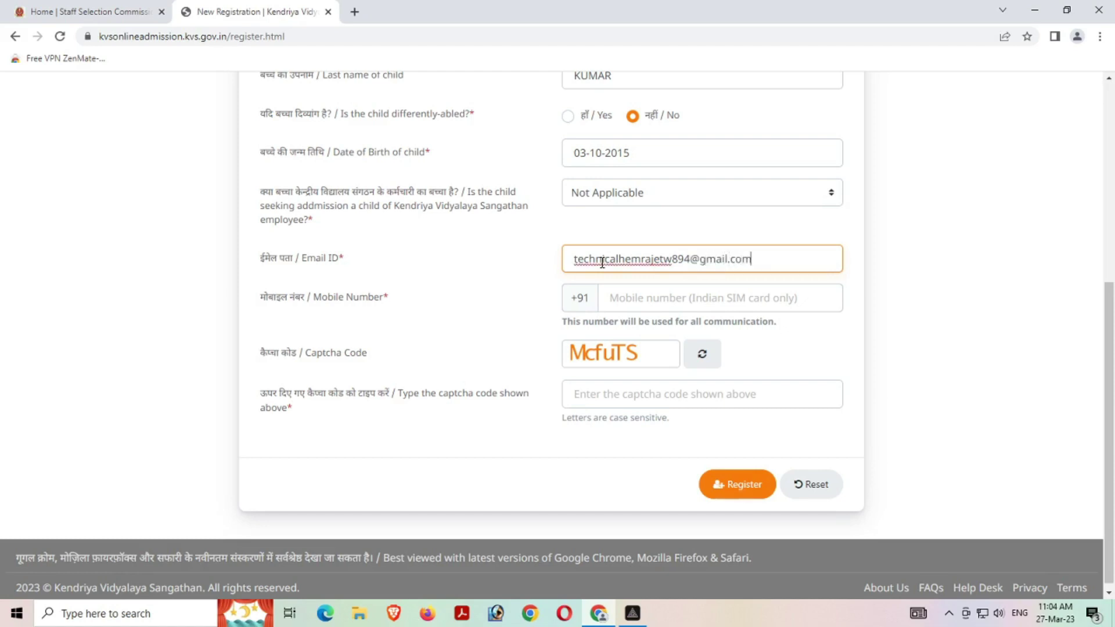
- Enter the parent's e-mail address and mobile number
{"action": "left_click", "coordinate": [690, 300]}
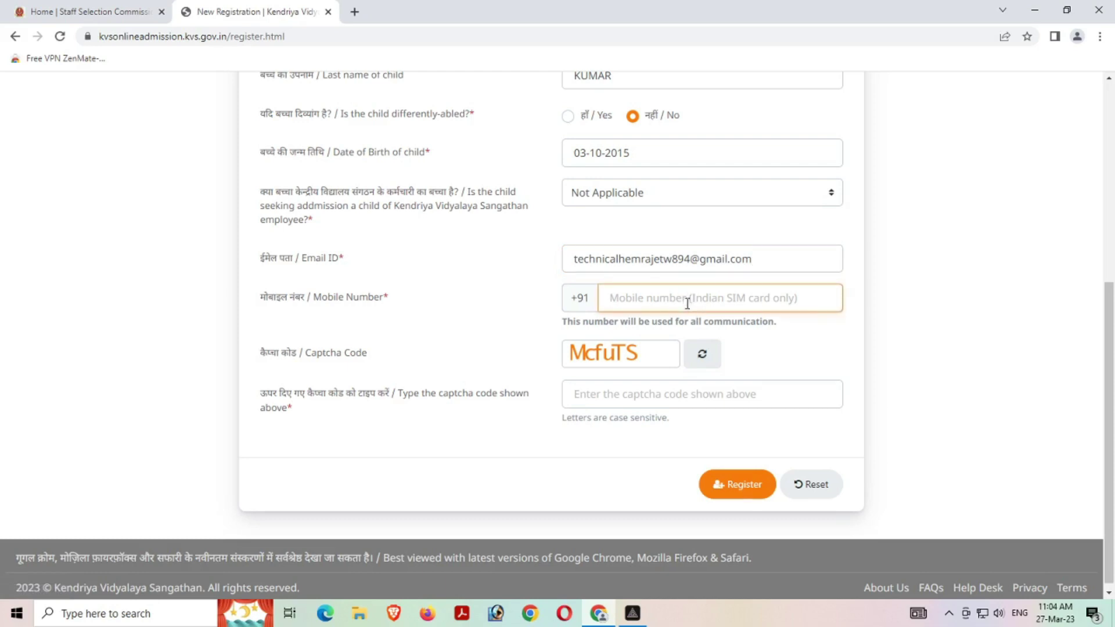
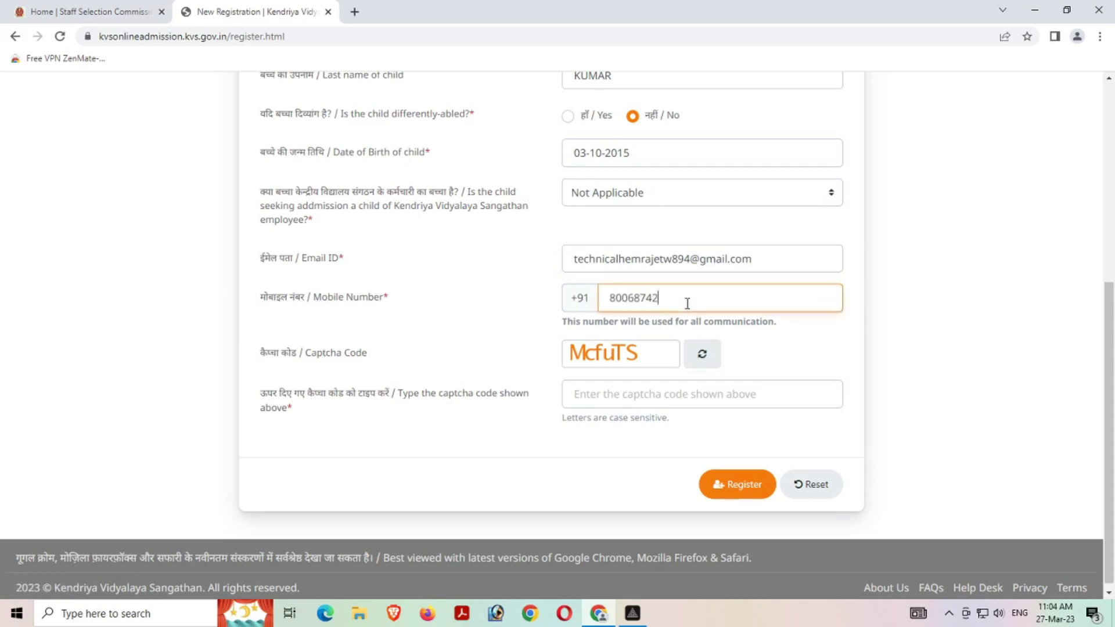
- Fill in the displayed captcha and submit the registration form
{"action": "left_click", "coordinate": [645, 391]}
{"action": "type", "text": "McfuTS"}
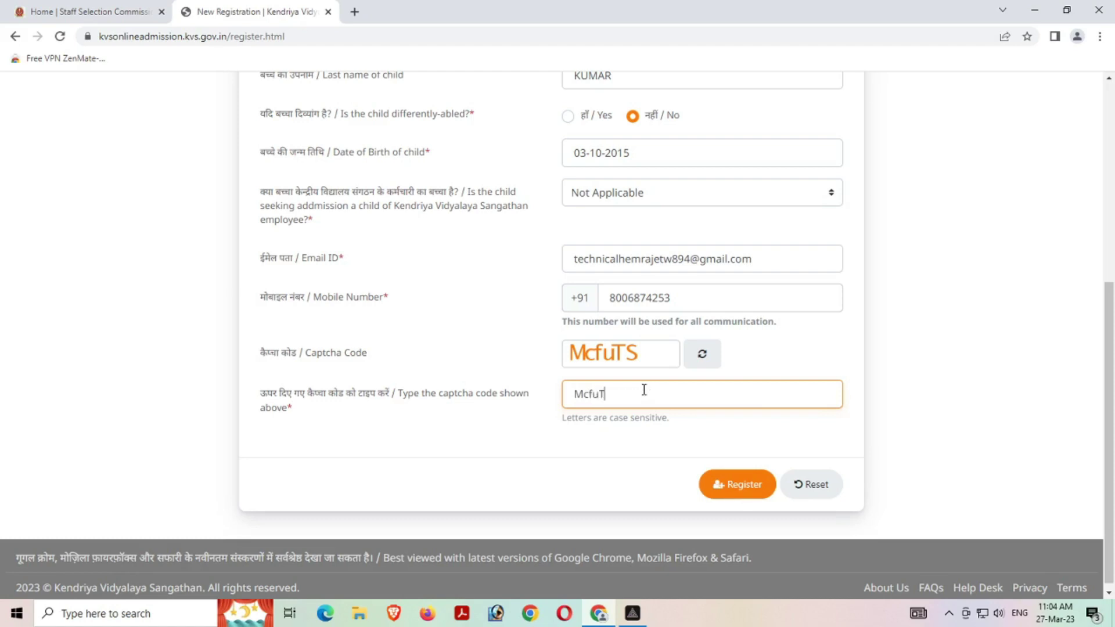
{"action": "left_click", "coordinate": [744, 488]}
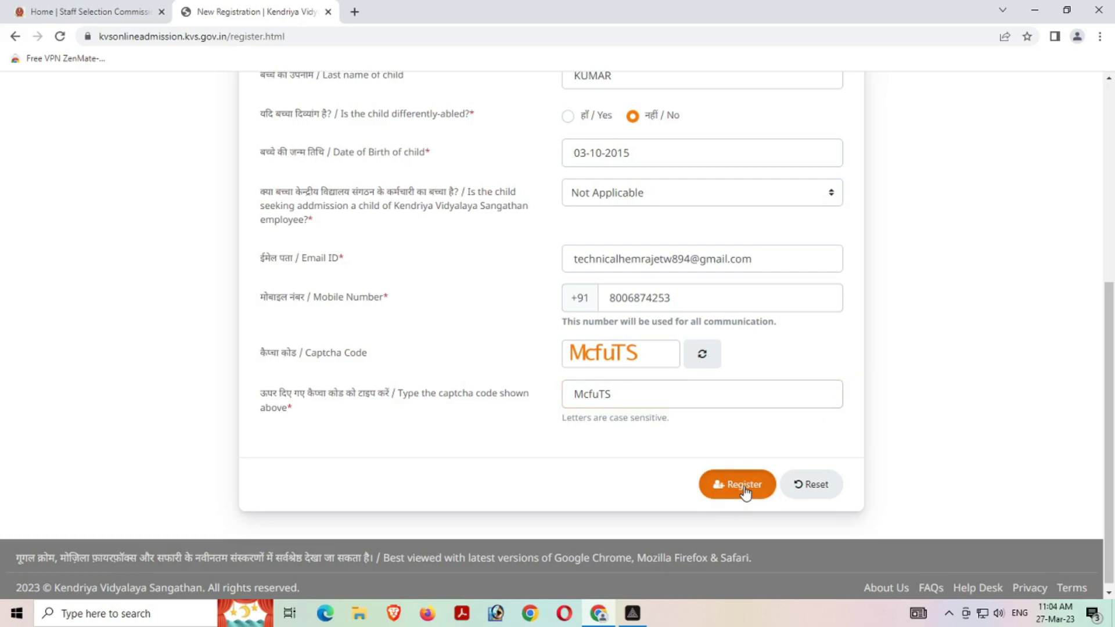
- Enter the received OTP and the shown captcha, then verify to finish registration
{"action": "left_click", "coordinate": [430, 380]}
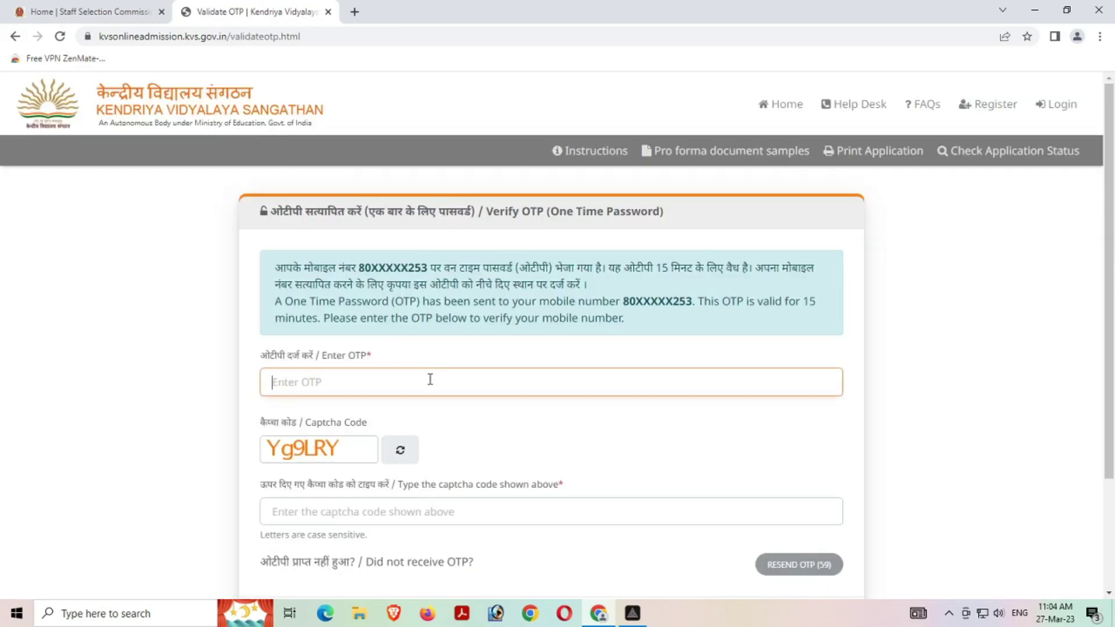
{"action": "scroll", "coordinate": [435, 385], "scroll_direction": "down", "scroll_amount": 1}
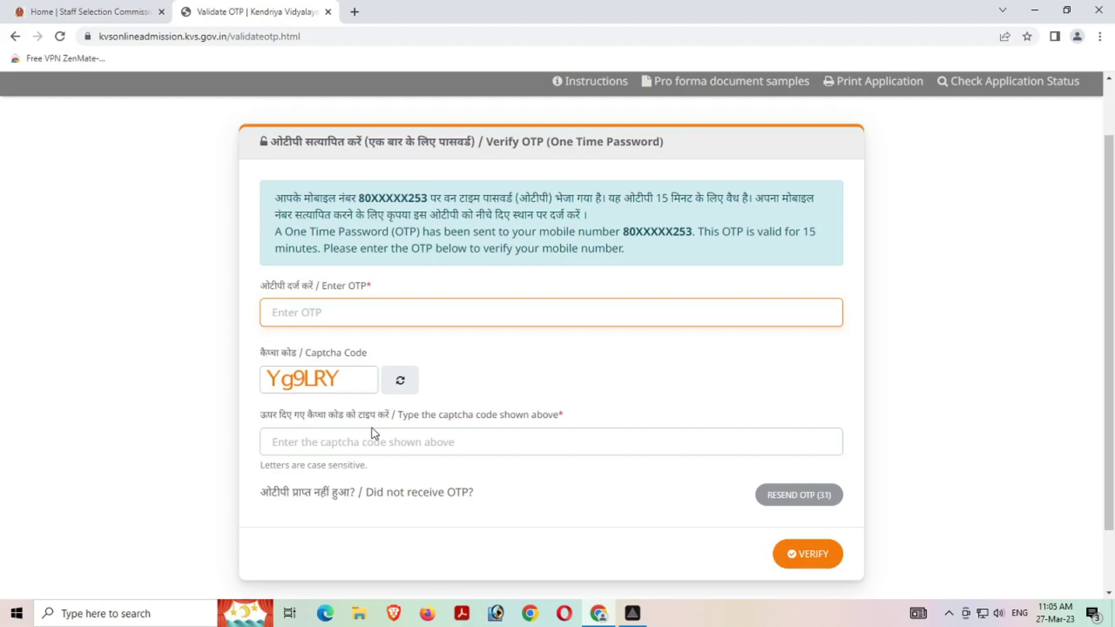
{"action": "left_click", "coordinate": [359, 326]}
{"action": "left_click", "coordinate": [329, 443]}
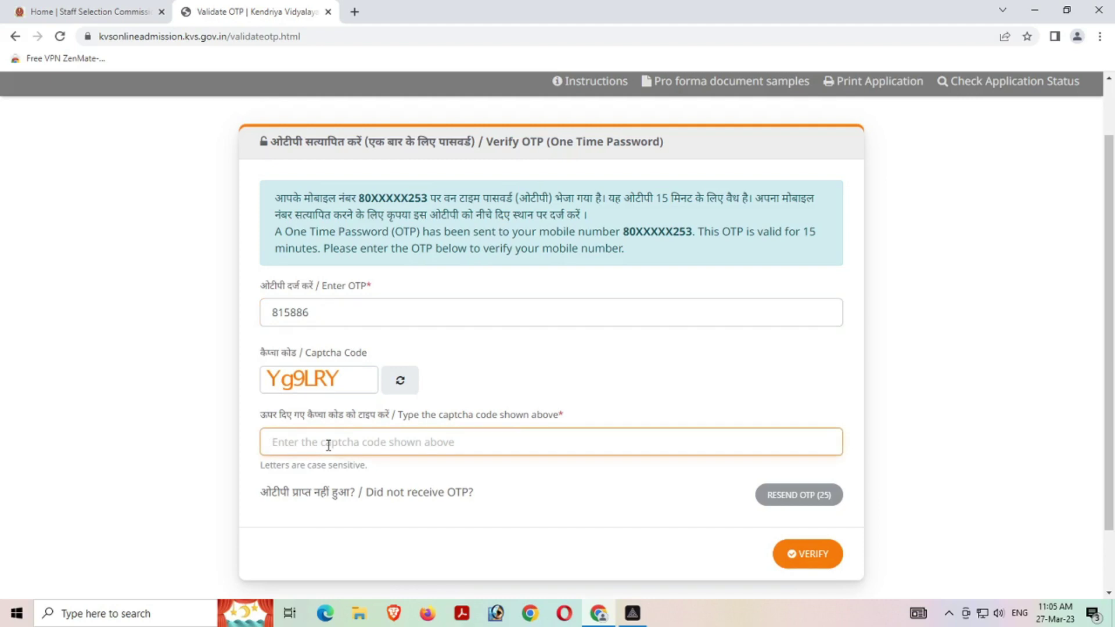
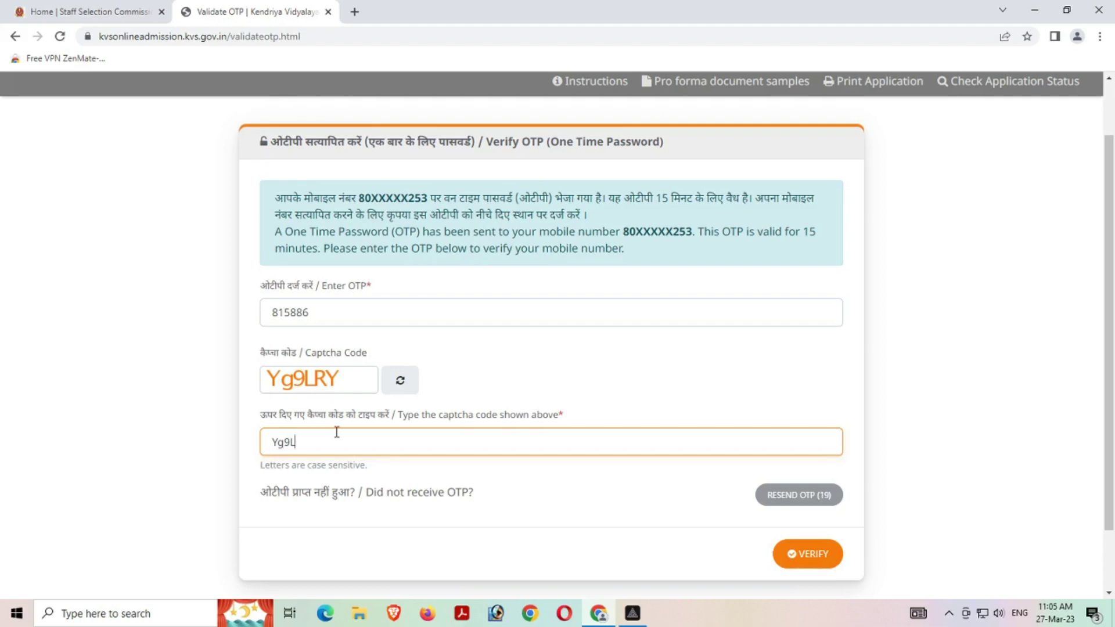
{"action": "left_click", "coordinate": [808, 555]}
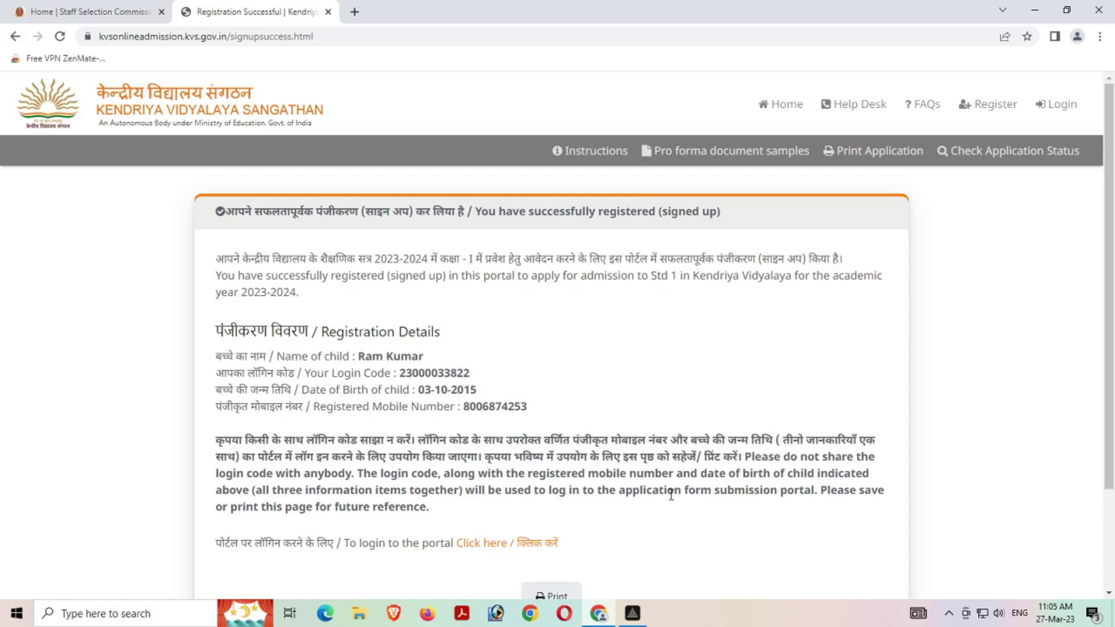
- Review the registration-successful details and follow the login link
{"action": "scroll", "coordinate": [671, 495], "scroll_direction": "down", "scroll_amount": 1}
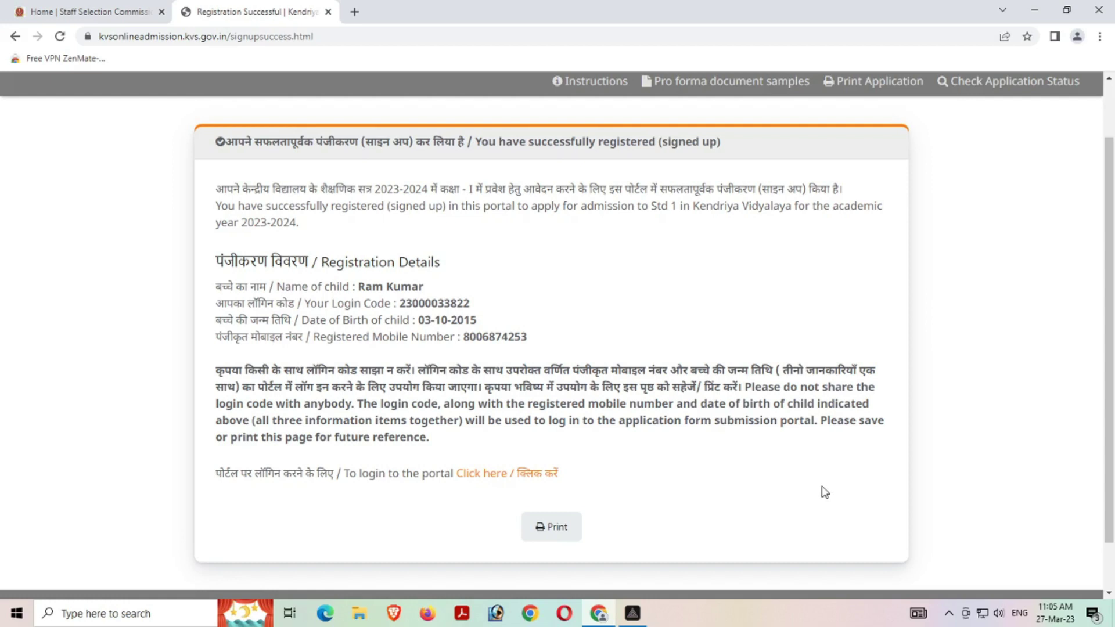
{"action": "left_click", "coordinate": [633, 619]}
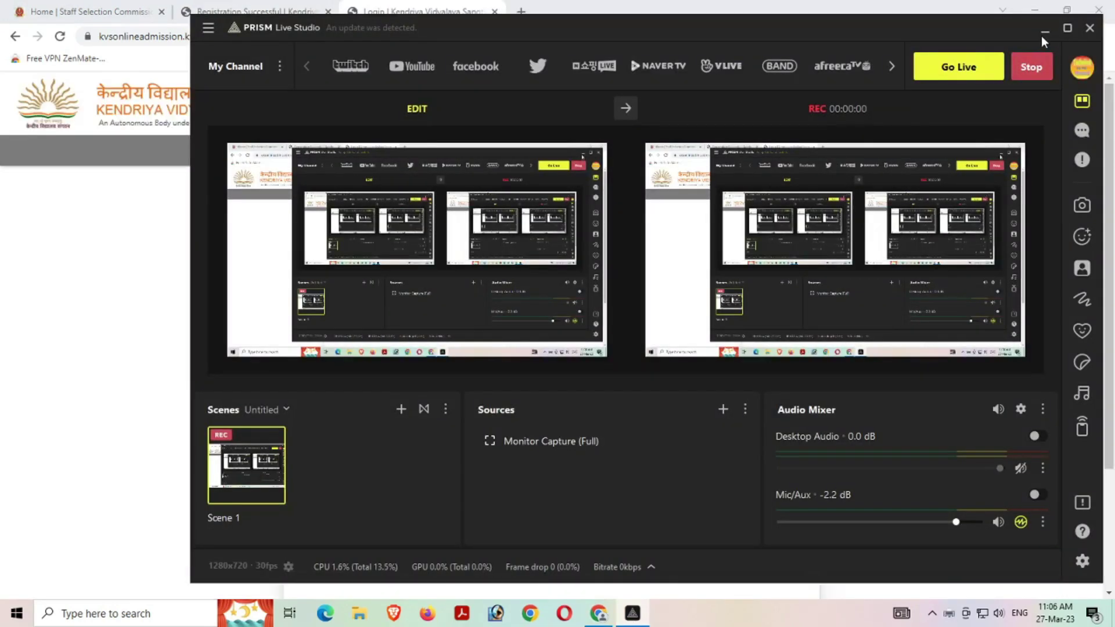
- Pick 3 October 2015 as the date of birth on the login form
{"action": "left_click", "coordinate": [1046, 35]}
{"action": "left_click", "coordinate": [374, 356]}
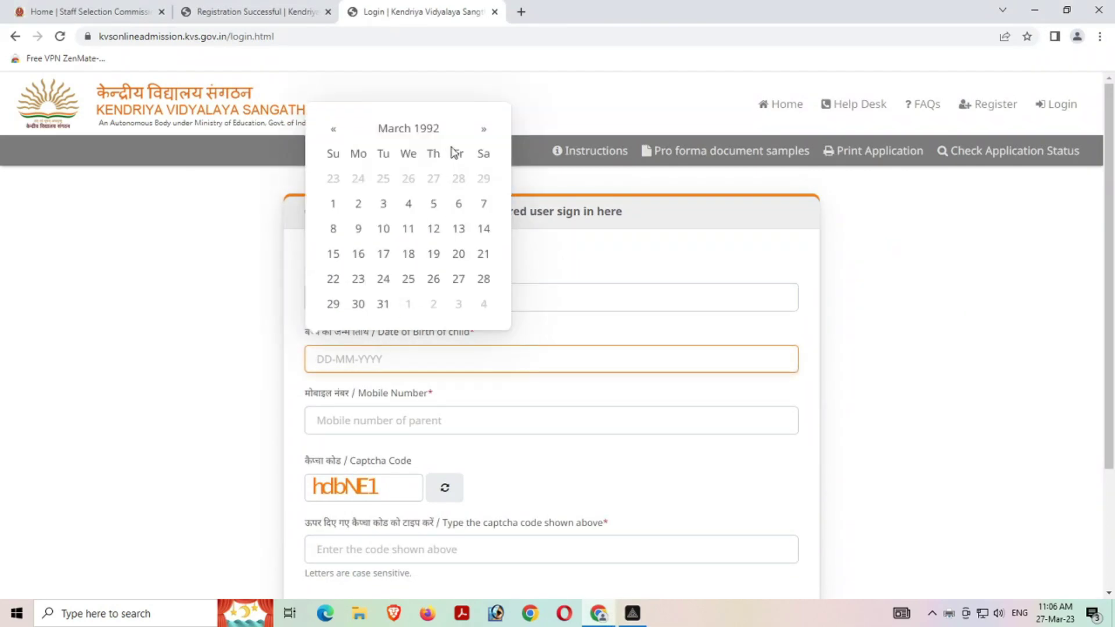
{"action": "left_click", "coordinate": [431, 130]}
{"action": "left_click", "coordinate": [399, 181]}
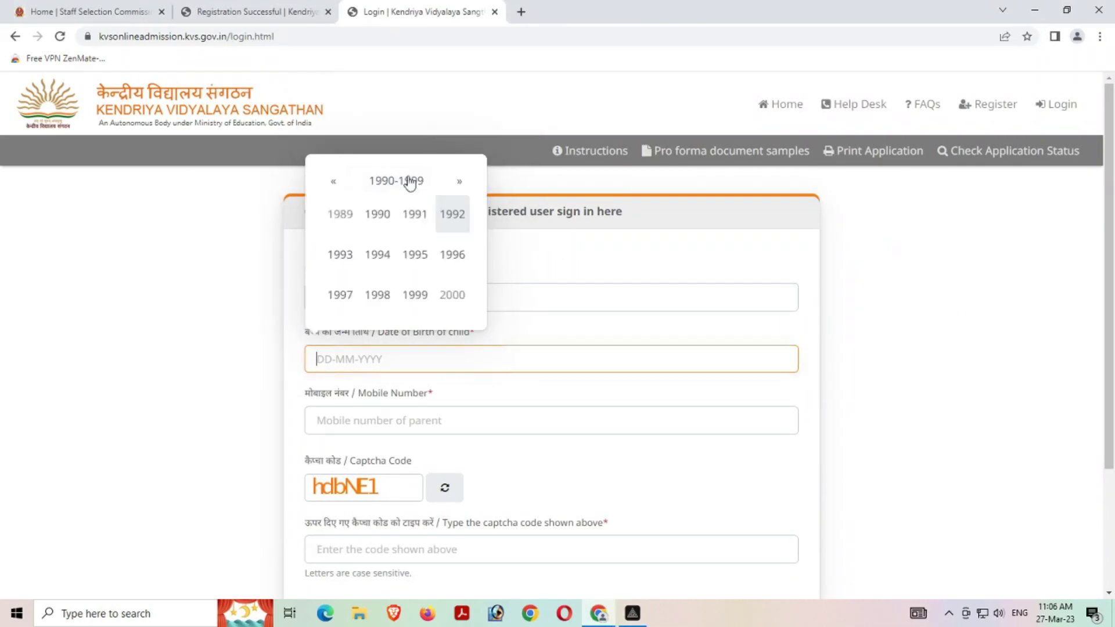
{"action": "left_click", "coordinate": [458, 184]}
{"action": "left_click", "coordinate": [458, 184]}
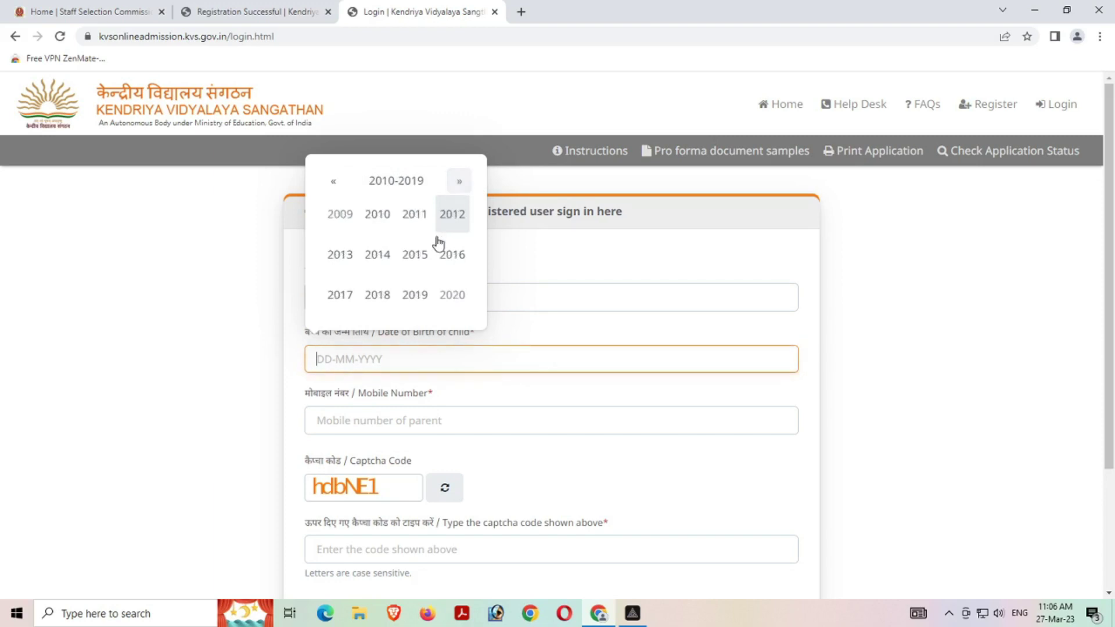
{"action": "left_click", "coordinate": [427, 255]}
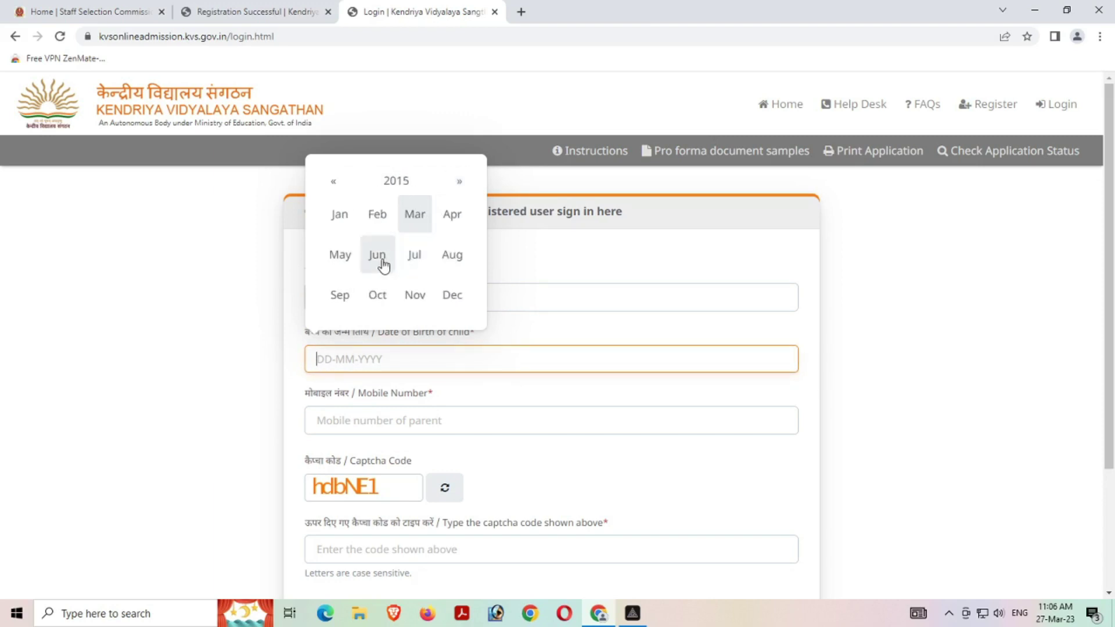
{"action": "left_click", "coordinate": [378, 295]}
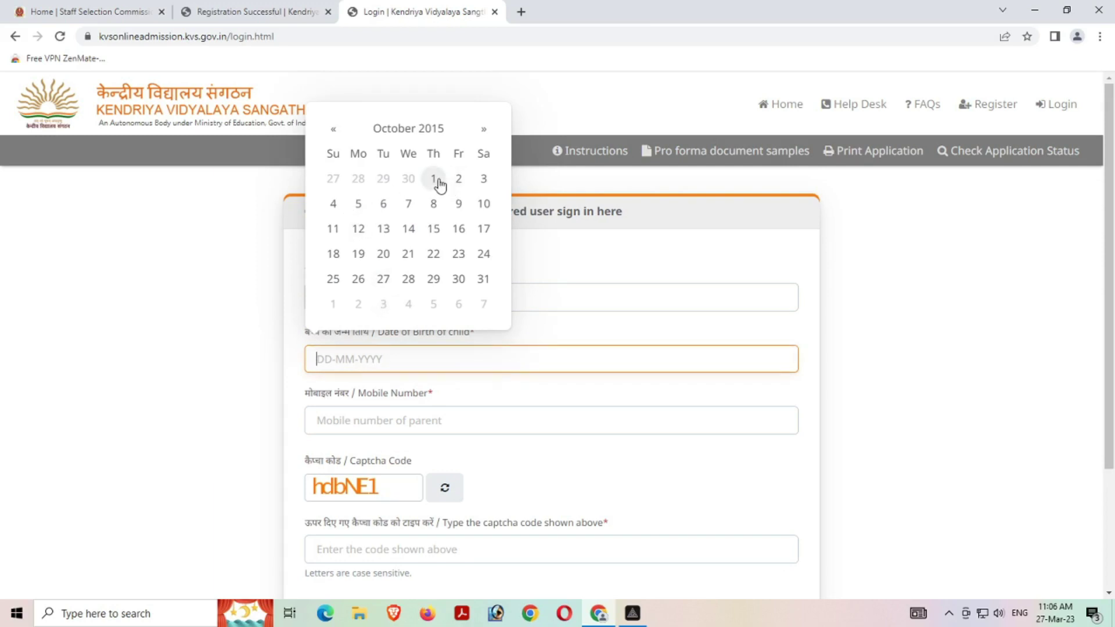
{"action": "left_click", "coordinate": [479, 182]}
- Enter the parent's mobile number and the captcha, then log in
{"action": "left_click", "coordinate": [379, 420]}
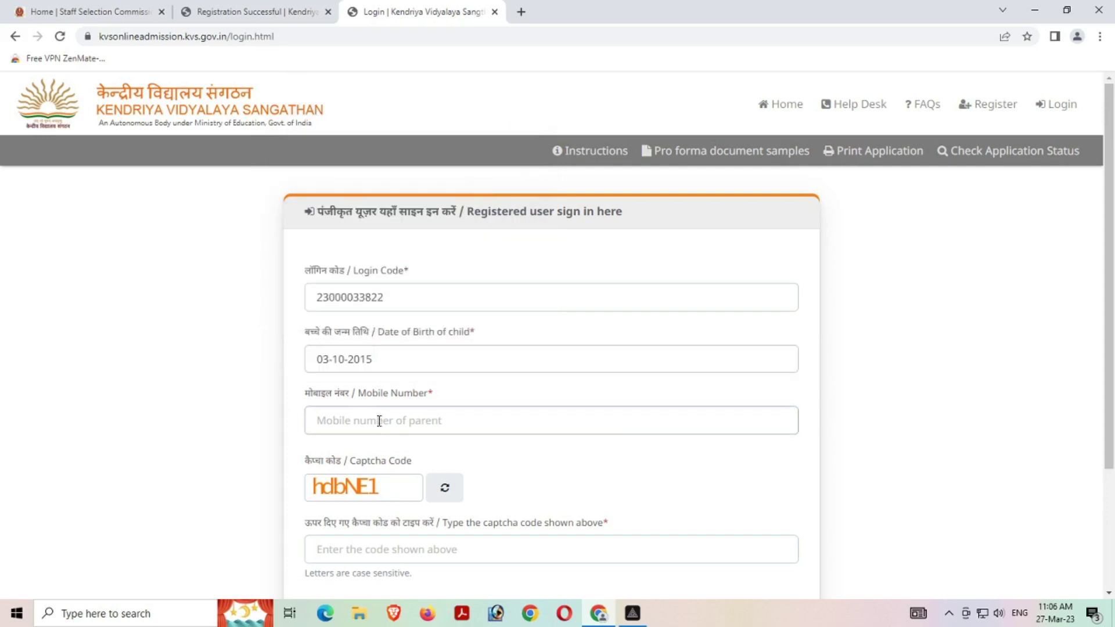
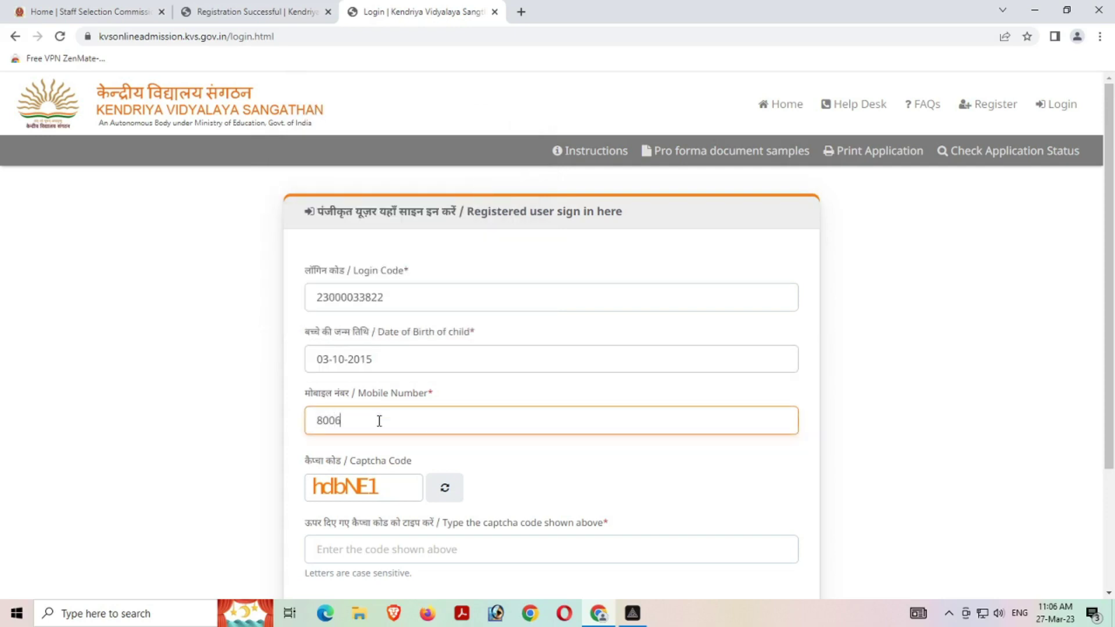
{"action": "scroll", "coordinate": [386, 417], "scroll_direction": "down", "scroll_amount": 3}
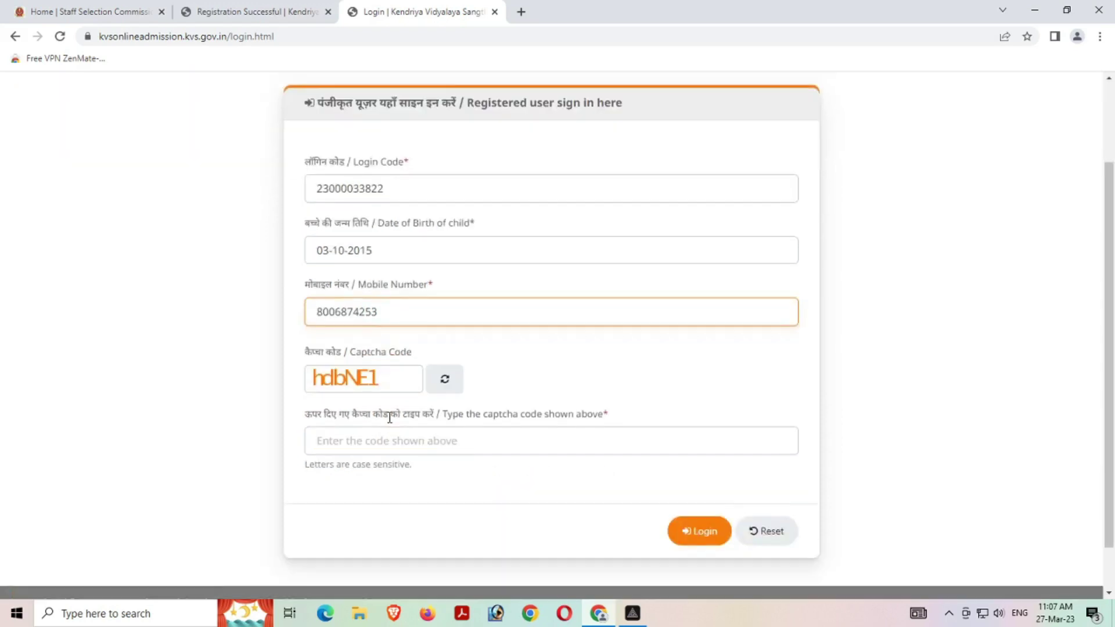
{"action": "left_click", "coordinate": [356, 381]}
{"action": "type", "text": "hd"}
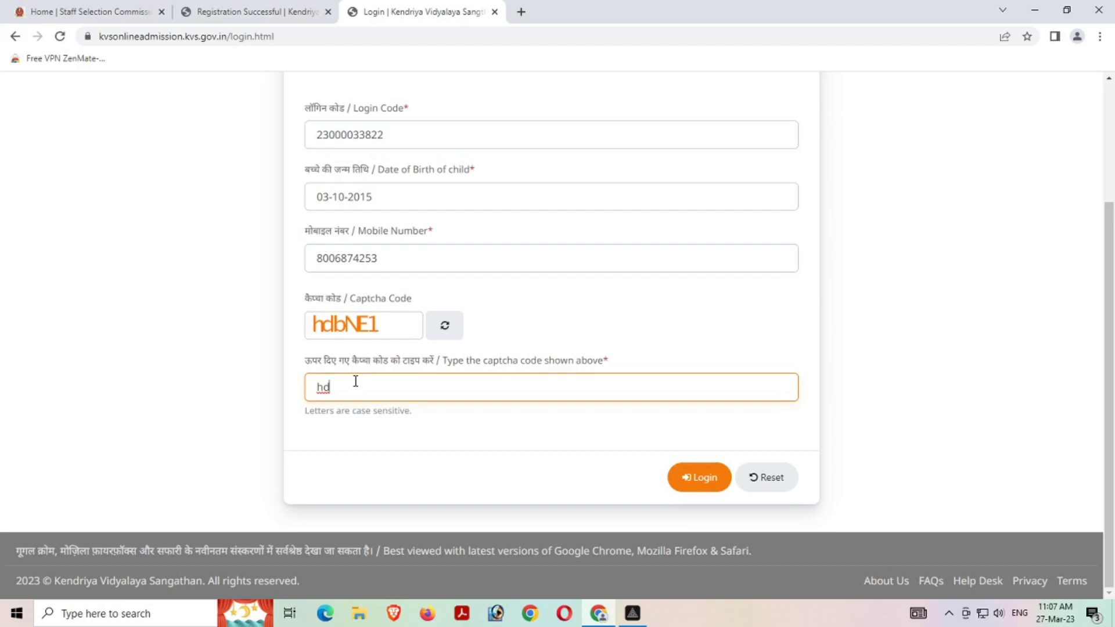
{"action": "type", "text": "bNE1"}
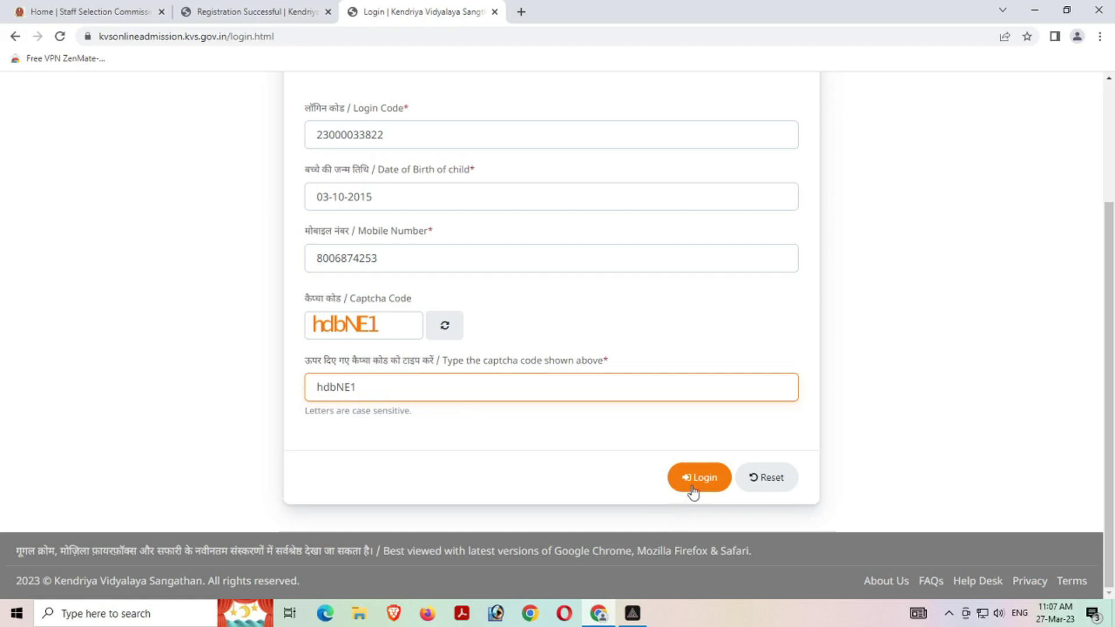
{"action": "left_click", "coordinate": [690, 491]}
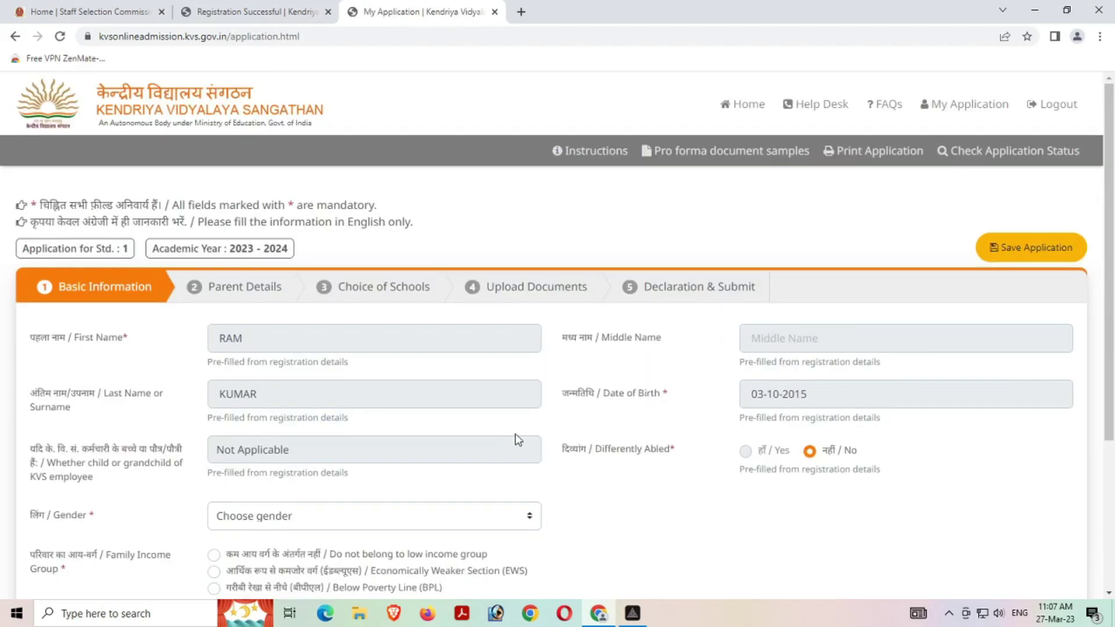
- Choose Male, not low income, OBC (Creamy Layer) and O +ve, then continue to Parent Details
{"action": "scroll", "coordinate": [514, 434], "scroll_direction": "down", "scroll_amount": 2}
{"action": "scroll", "coordinate": [499, 412], "scroll_direction": "down", "scroll_amount": 1}
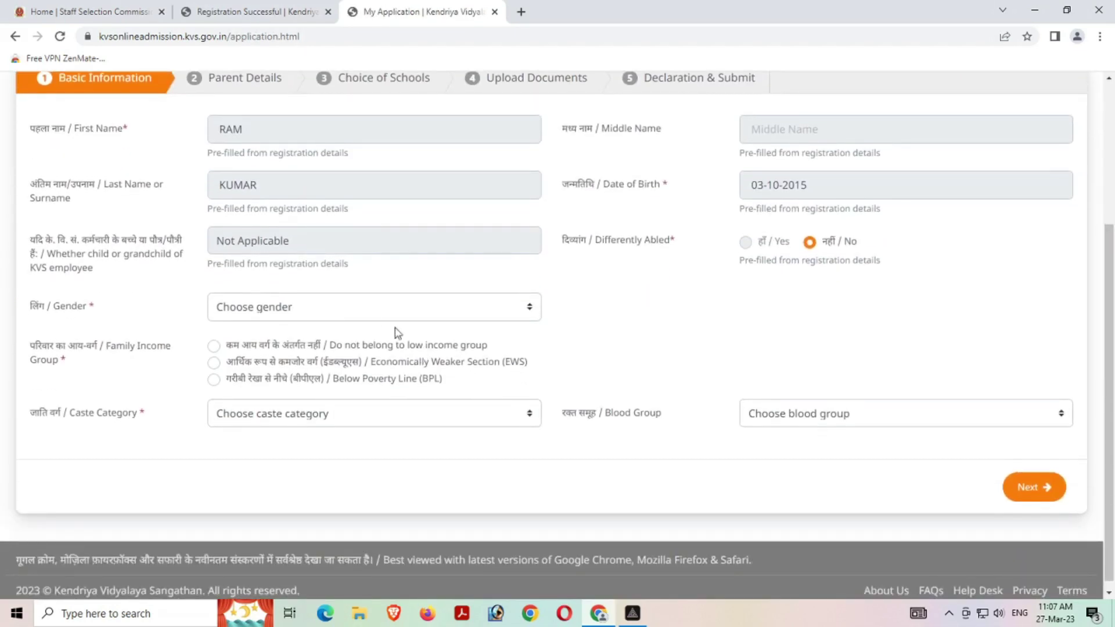
{"action": "left_click", "coordinate": [360, 309]}
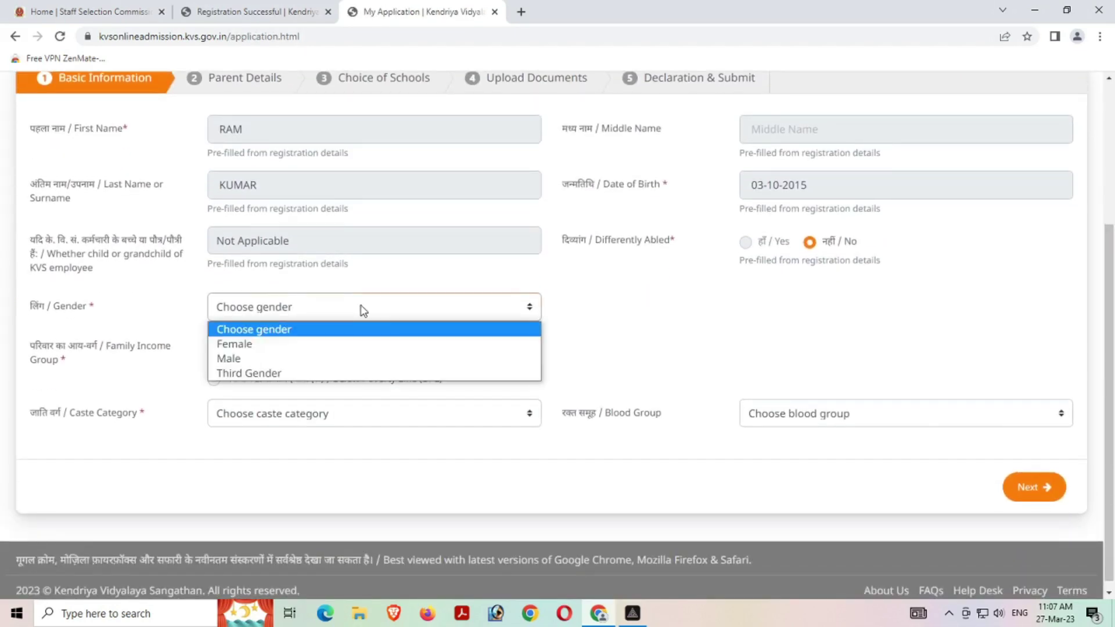
{"action": "left_click", "coordinate": [356, 359]}
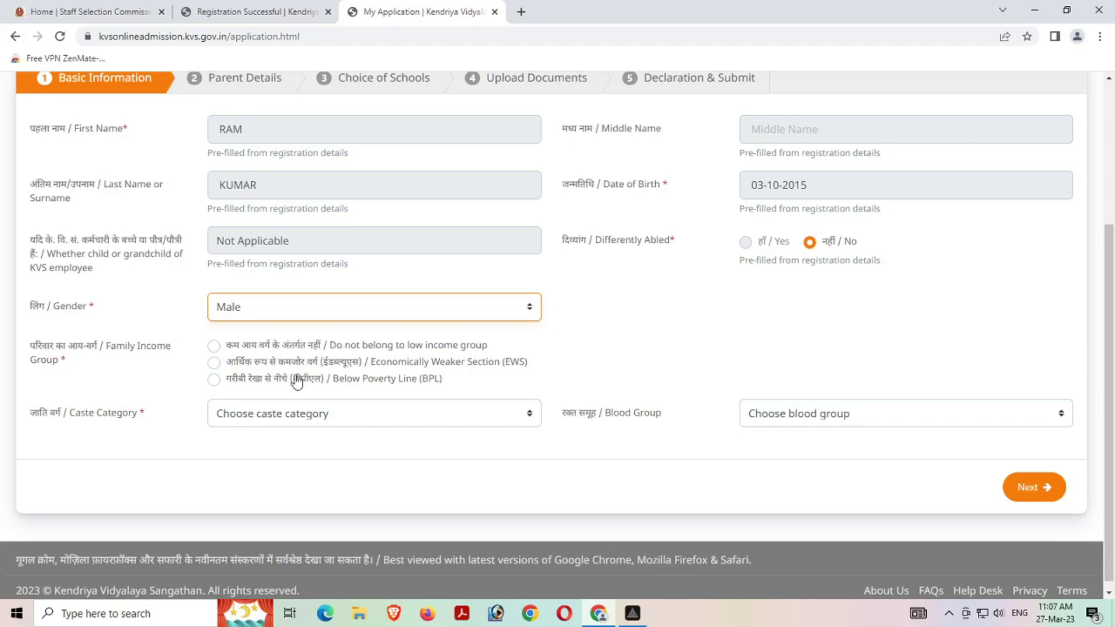
{"action": "left_click", "coordinate": [214, 346]}
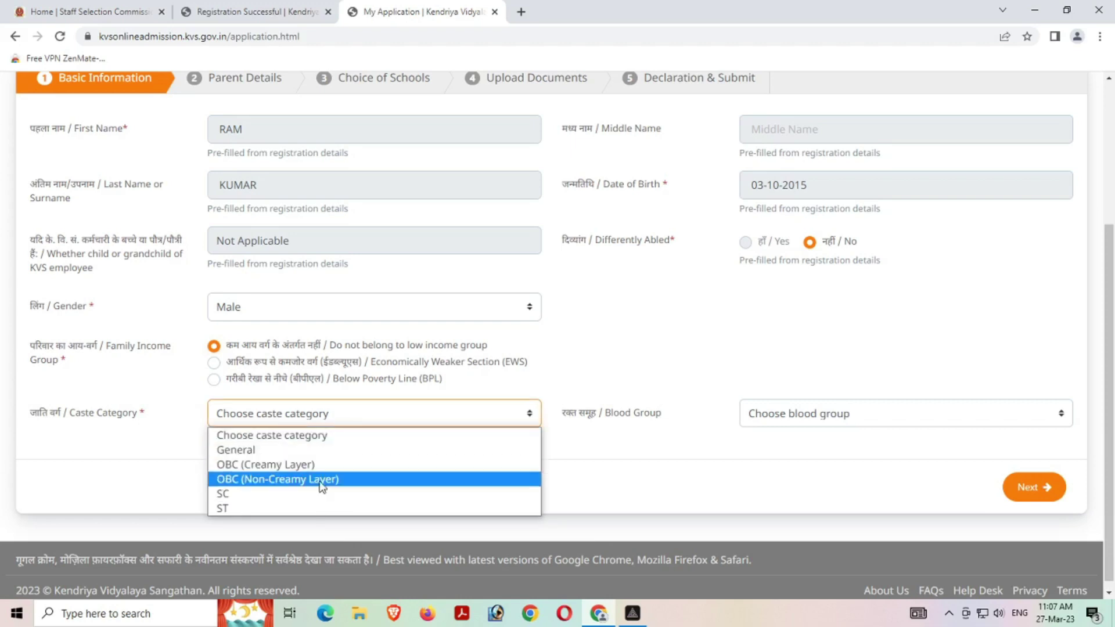
{"action": "left_click", "coordinate": [322, 471]}
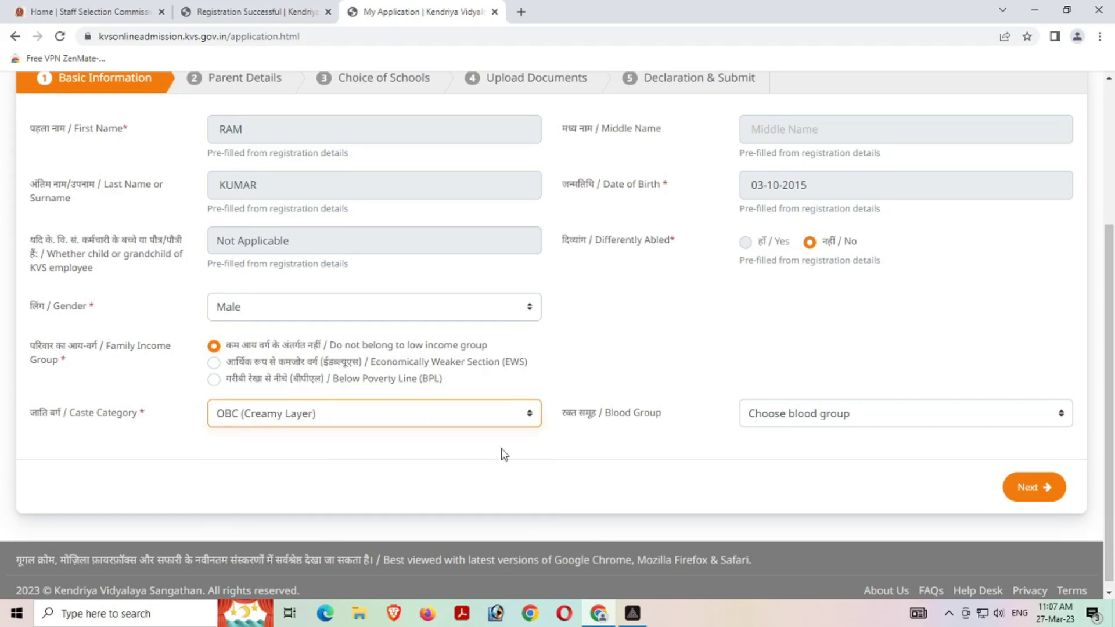
{"action": "left_click", "coordinate": [825, 416]}
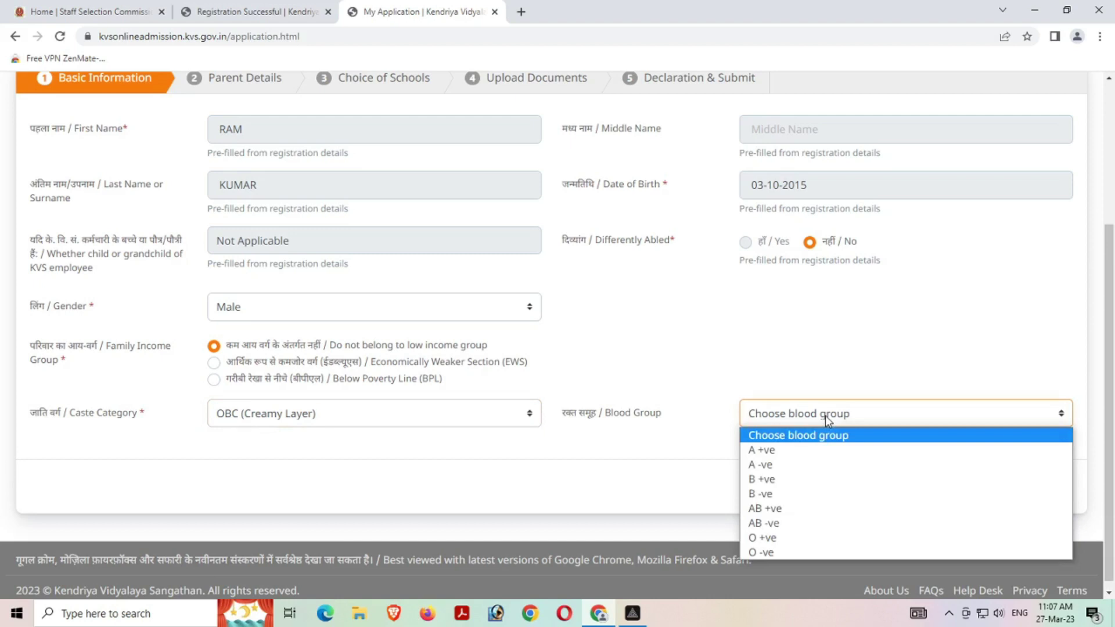
{"action": "left_click", "coordinate": [775, 538]}
{"action": "left_click", "coordinate": [1022, 488]}
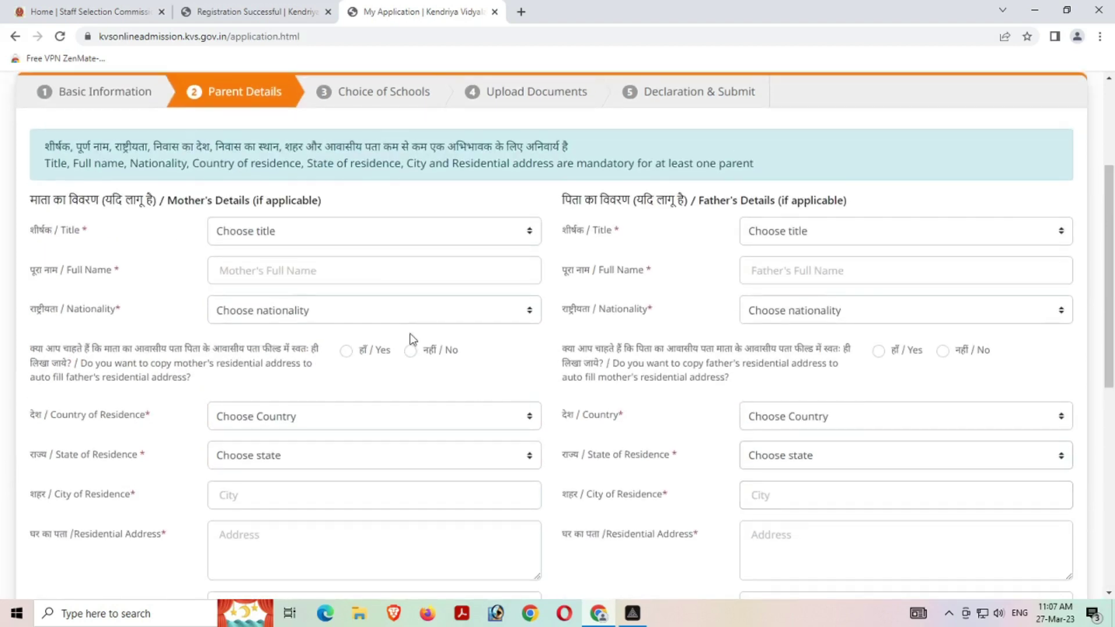
- Set the mother's title to Mrs. and enter her full name
{"action": "left_click", "coordinate": [343, 231]}
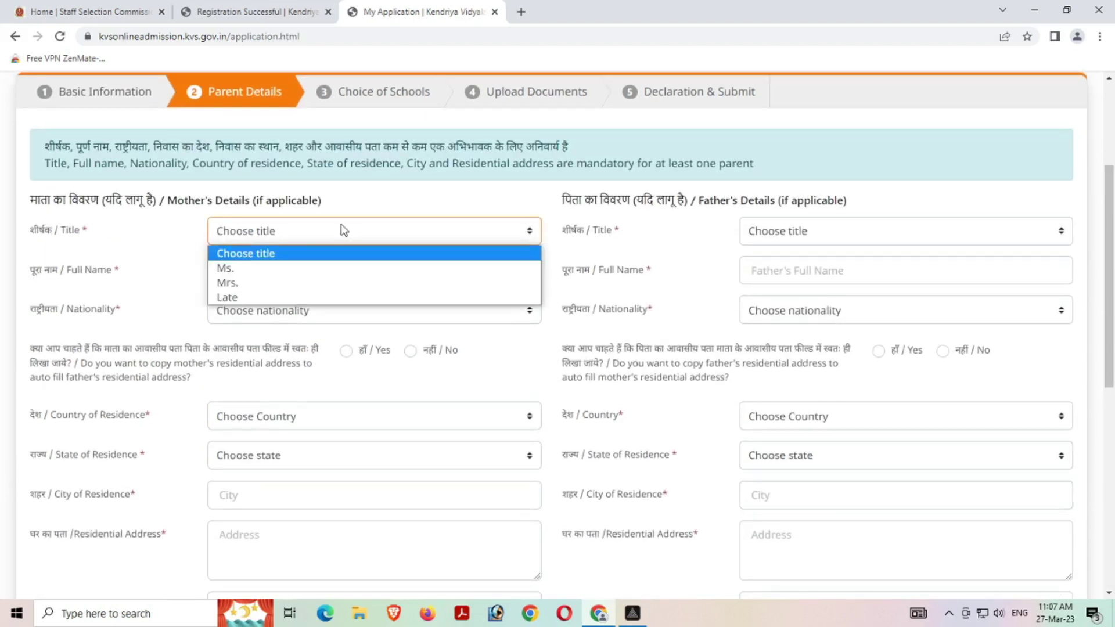
{"action": "left_click", "coordinate": [319, 277]}
{"action": "left_click", "coordinate": [305, 230]}
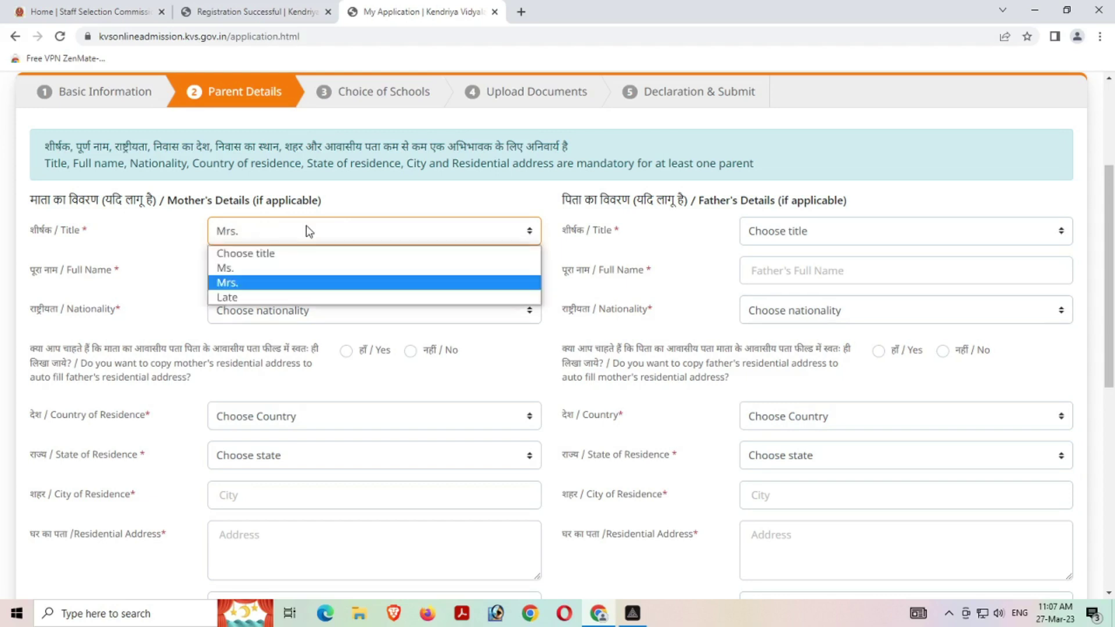
{"action": "left_click", "coordinate": [362, 204]}
{"action": "left_click", "coordinate": [288, 267]}
{"action": "type", "text": "sneh"}
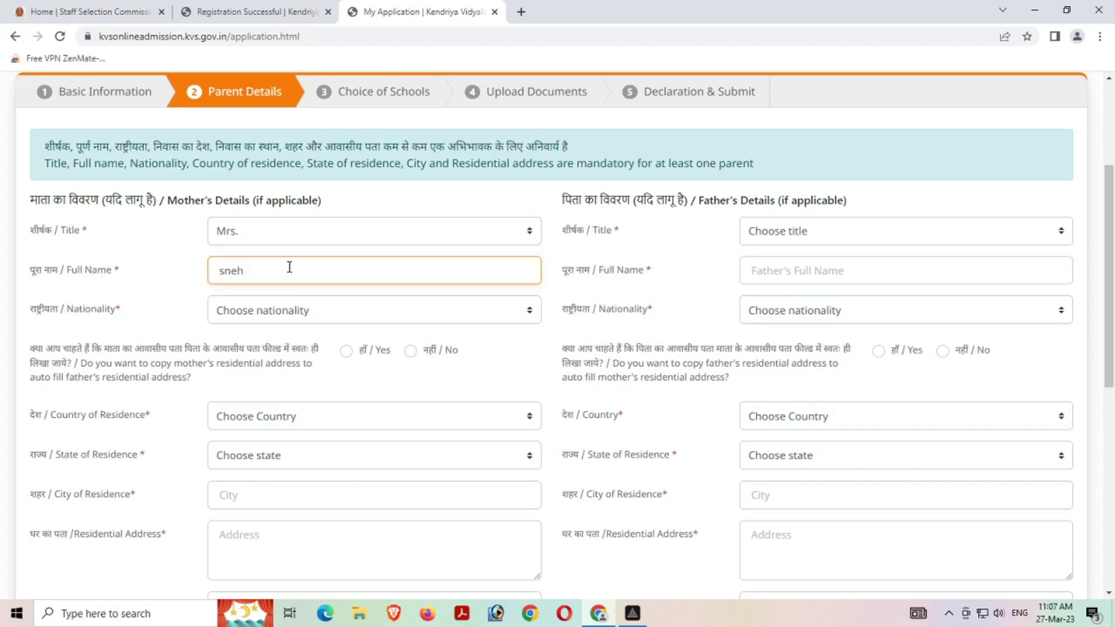
{"action": "key", "text": "BackSpace"}
{"action": "key", "text": "BackSpace"}
{"action": "key", "text": "BackSpace"}
{"action": "key", "text": "BackSpace"}
{"action": "type", "text": "Sneh"}
- Set her nationality Indian, address copying No, country India and state Uttar Pradesh
{"action": "left_click", "coordinate": [319, 310]}
{"action": "left_click", "coordinate": [314, 349]}
{"action": "scroll", "coordinate": [325, 343], "scroll_direction": "down", "scroll_amount": 2}
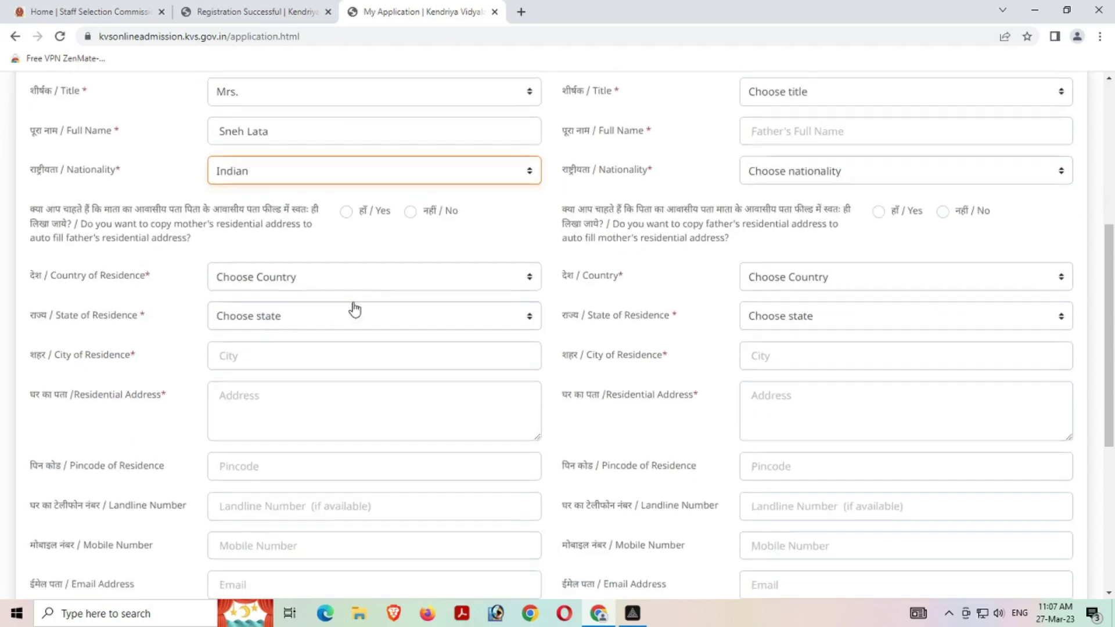
{"action": "left_click", "coordinate": [411, 213]}
{"action": "left_click", "coordinate": [370, 276]}
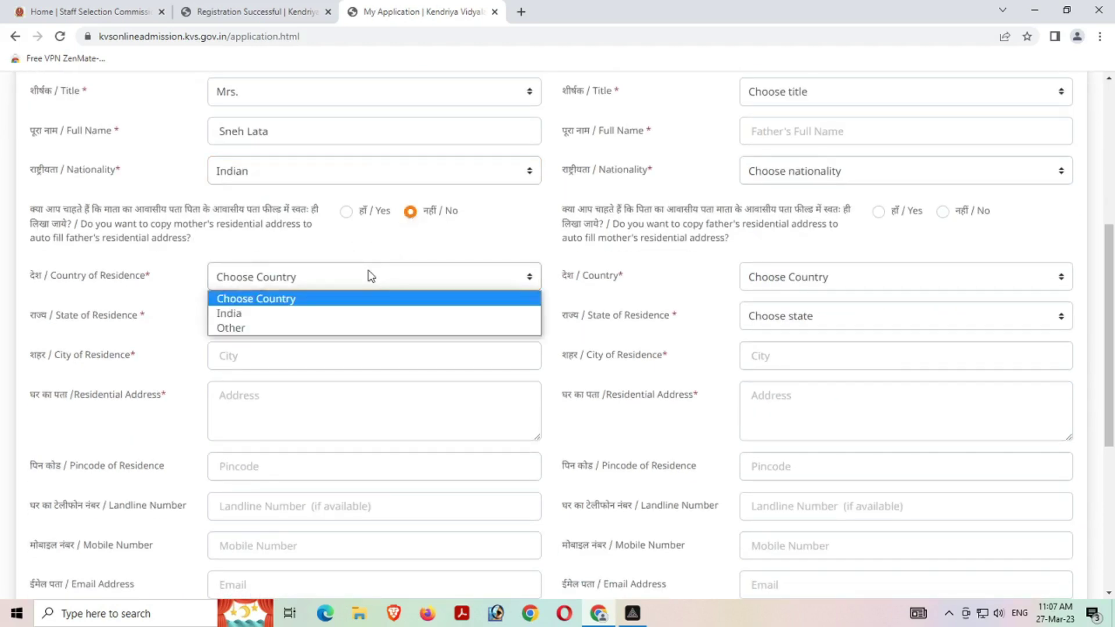
{"action": "left_click", "coordinate": [321, 314]}
{"action": "left_click", "coordinate": [324, 317]}
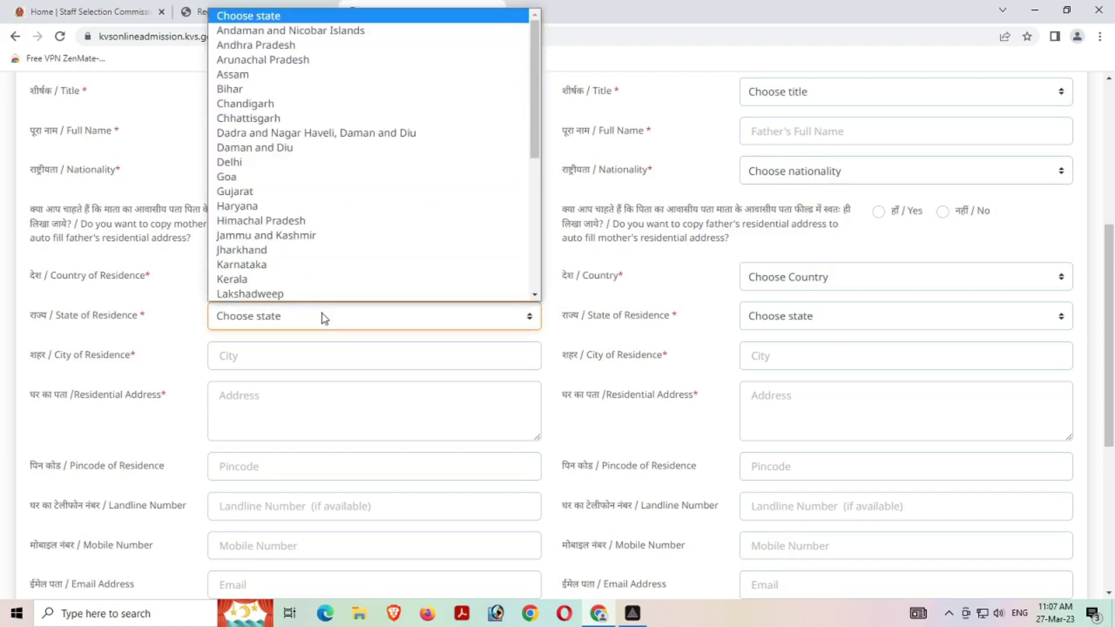
{"action": "key", "text": "u"}
{"action": "key", "text": "u"}
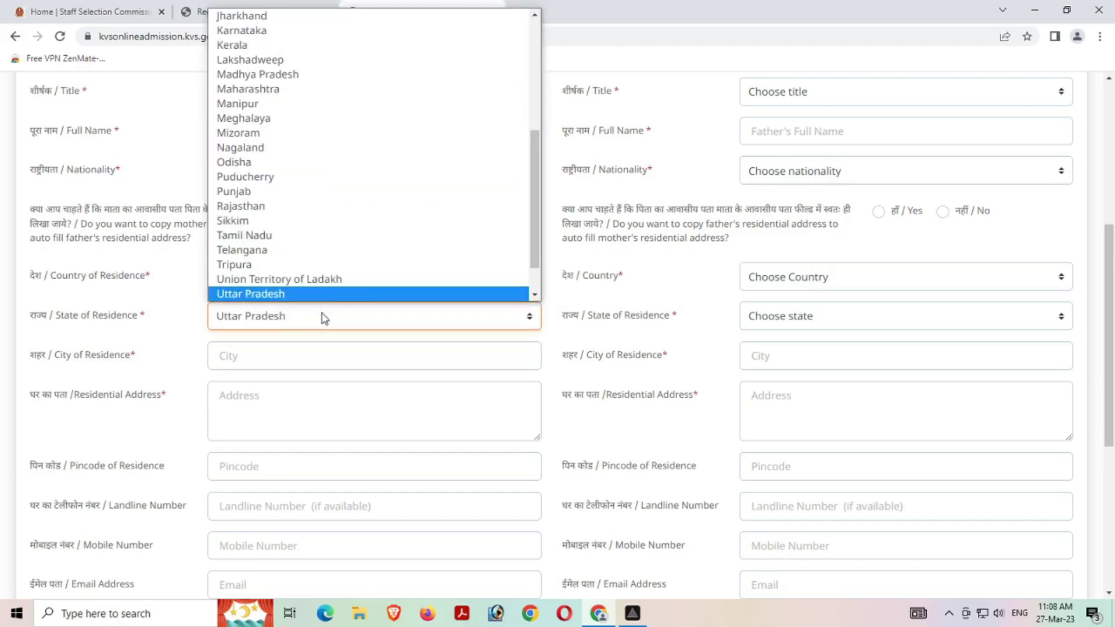
{"action": "key", "text": "Return"}
- Enter the mother's city, correcting it to start with a capital letter
{"action": "left_click", "coordinate": [316, 349]}
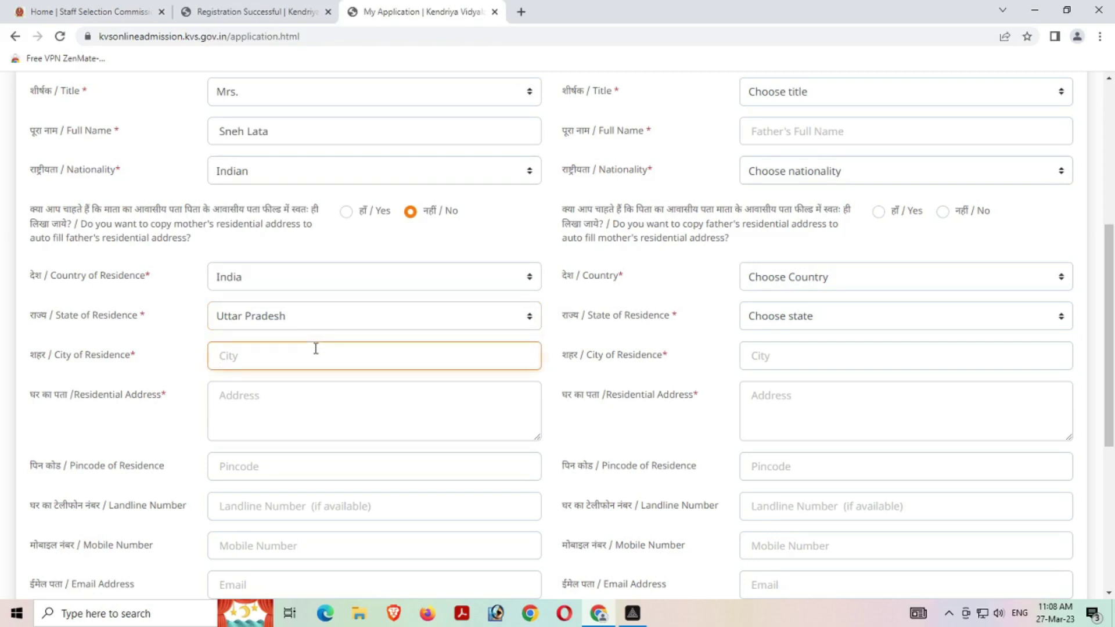
{"action": "type", "text": "etawah"}
{"action": "key", "text": "Tab"}
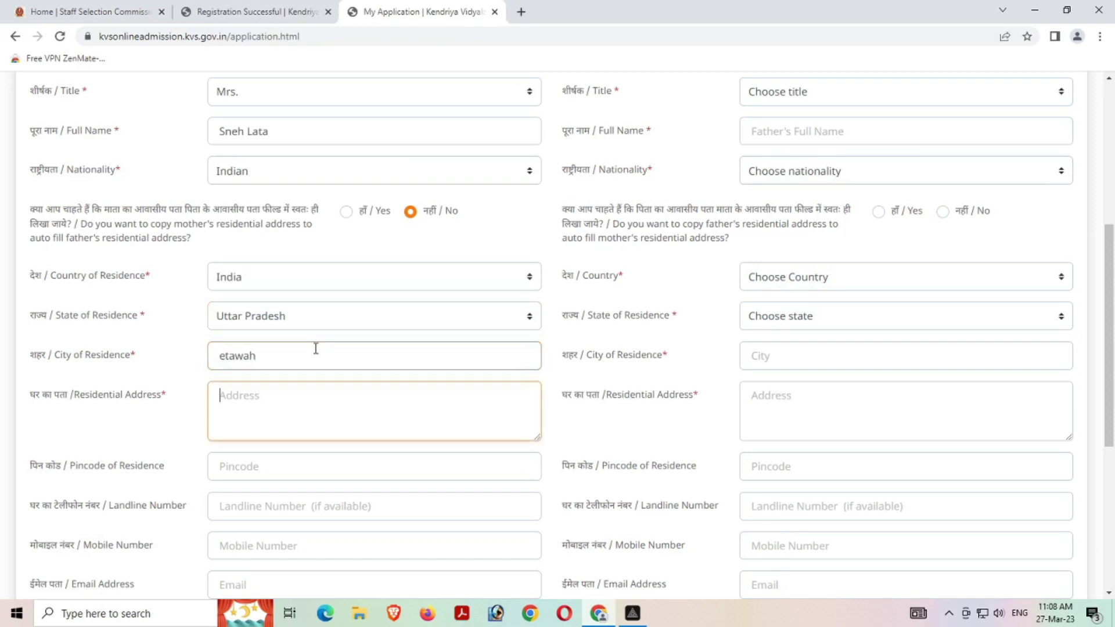
{"action": "left_click", "coordinate": [226, 357]}
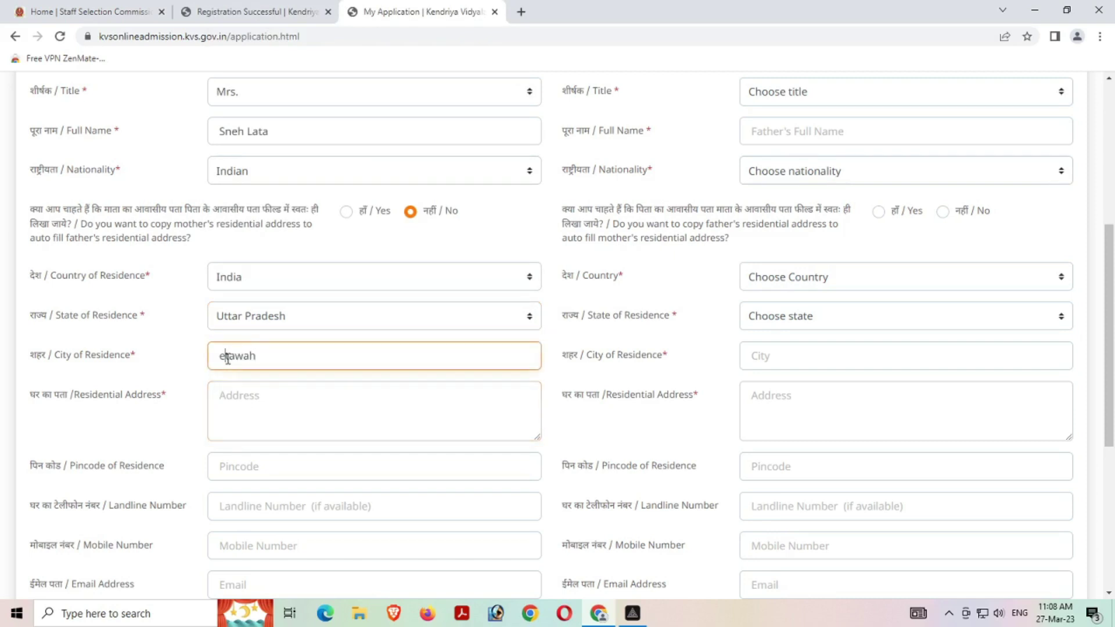
{"action": "key", "text": "BackSpace"}
{"action": "type", "text": "E"}
- Fill in the mother's residential address and pincode
{"action": "left_click", "coordinate": [262, 400]}
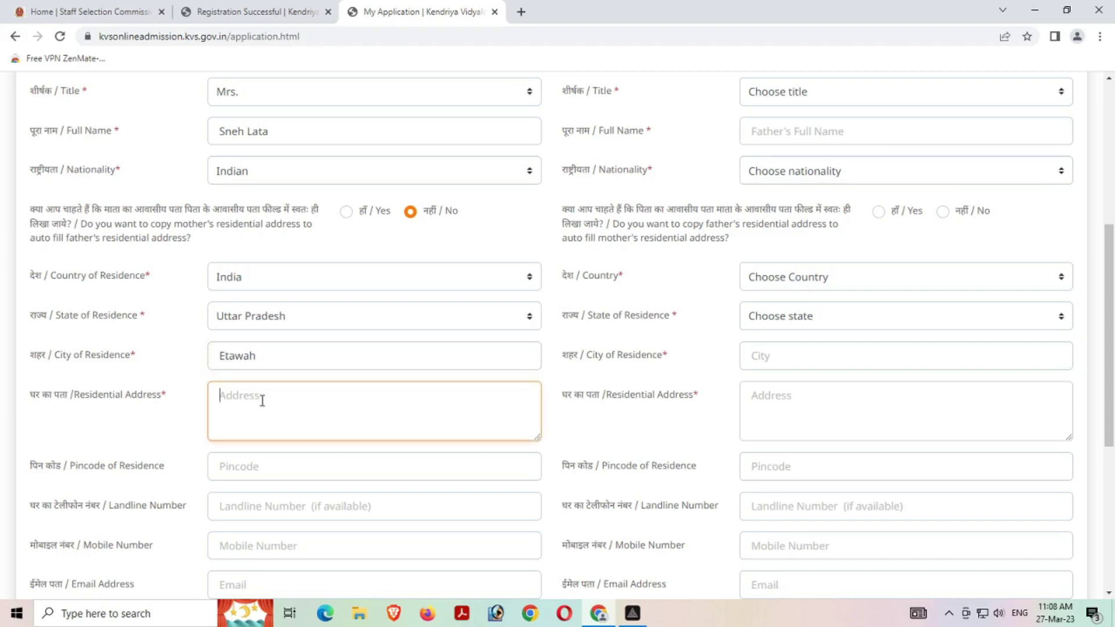
{"action": "scroll", "coordinate": [326, 386], "scroll_direction": "down", "scroll_amount": 3}
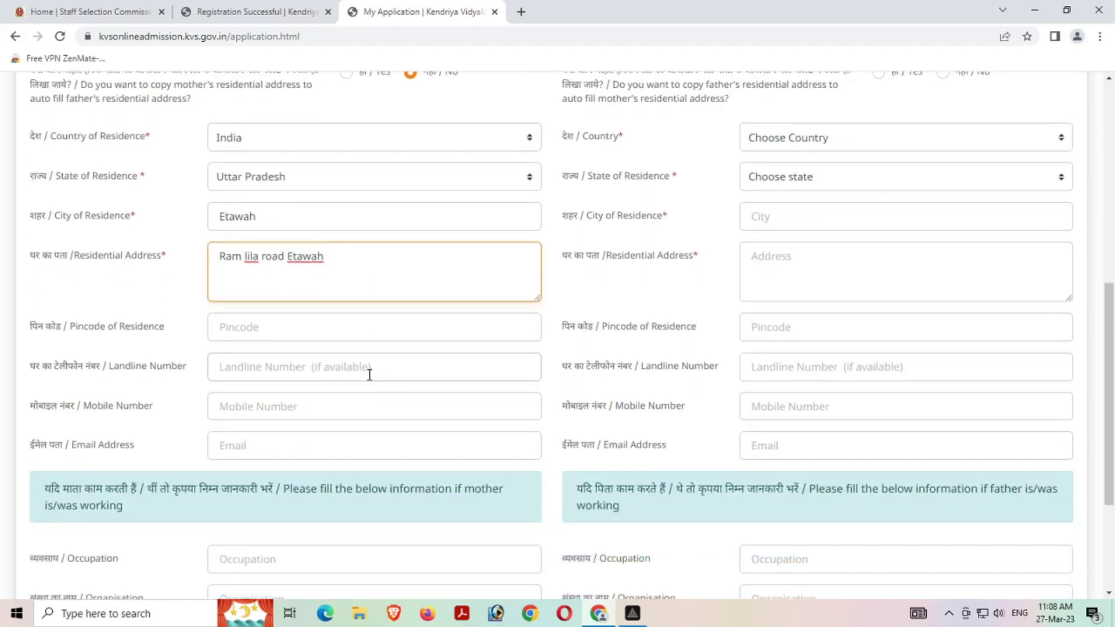
{"action": "left_click", "coordinate": [326, 333]}
{"action": "type", "text": "206001"}
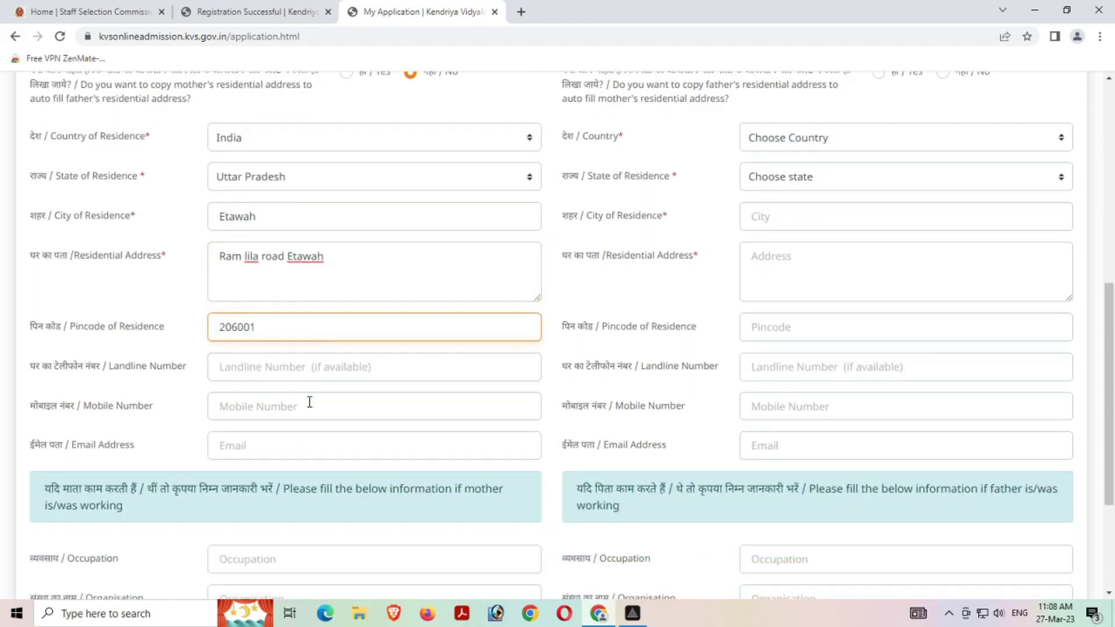
{"action": "left_click", "coordinate": [309, 402]}
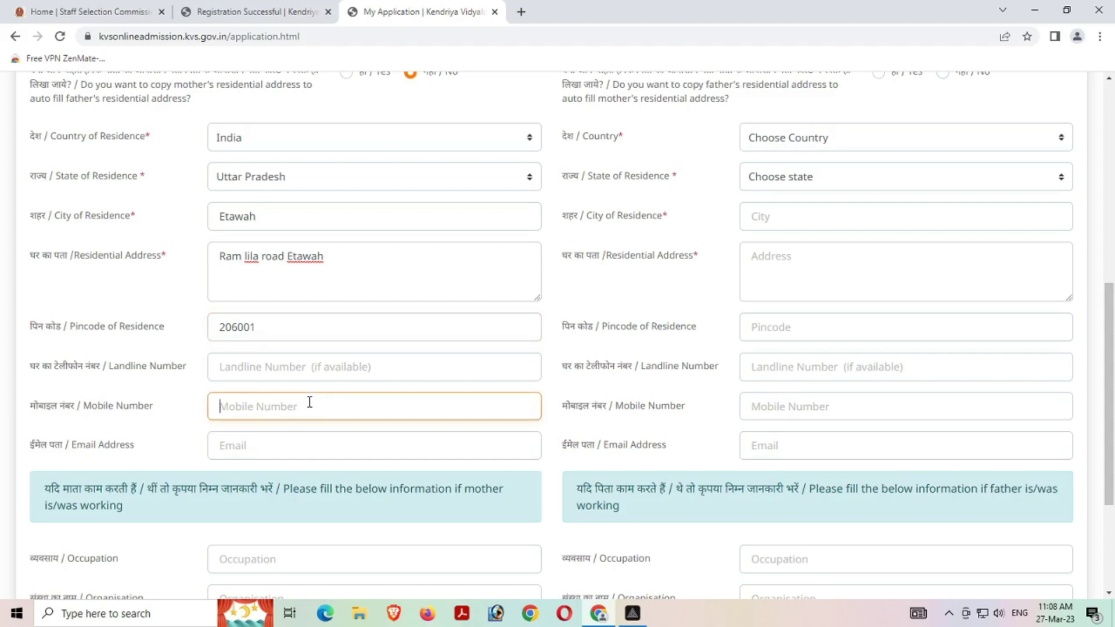
{"action": "scroll", "coordinate": [310, 402], "scroll_direction": "down", "scroll_amount": 2}
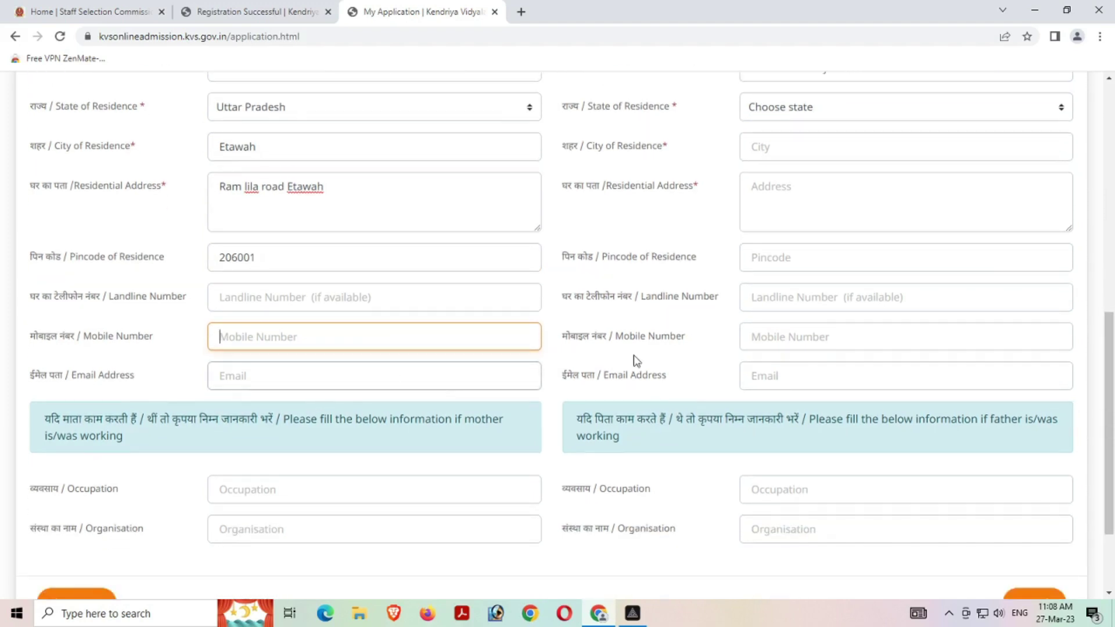
{"action": "scroll", "coordinate": [728, 325], "scroll_direction": "up", "scroll_amount": 4}
{"action": "scroll", "coordinate": [728, 325], "scroll_direction": "up", "scroll_amount": 3}
{"action": "left_click", "coordinate": [802, 236]}
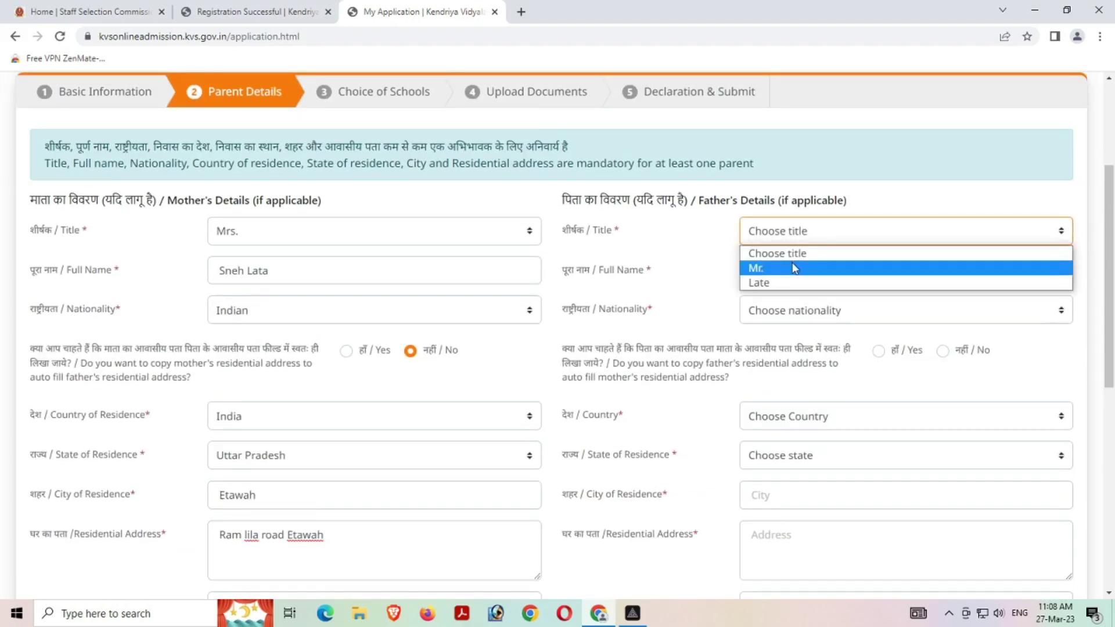
- Set the father's title to Mr. and enter his full name
{"action": "left_click", "coordinate": [794, 265]}
{"action": "left_click", "coordinate": [794, 262]}
{"action": "type", "text": "dev"}
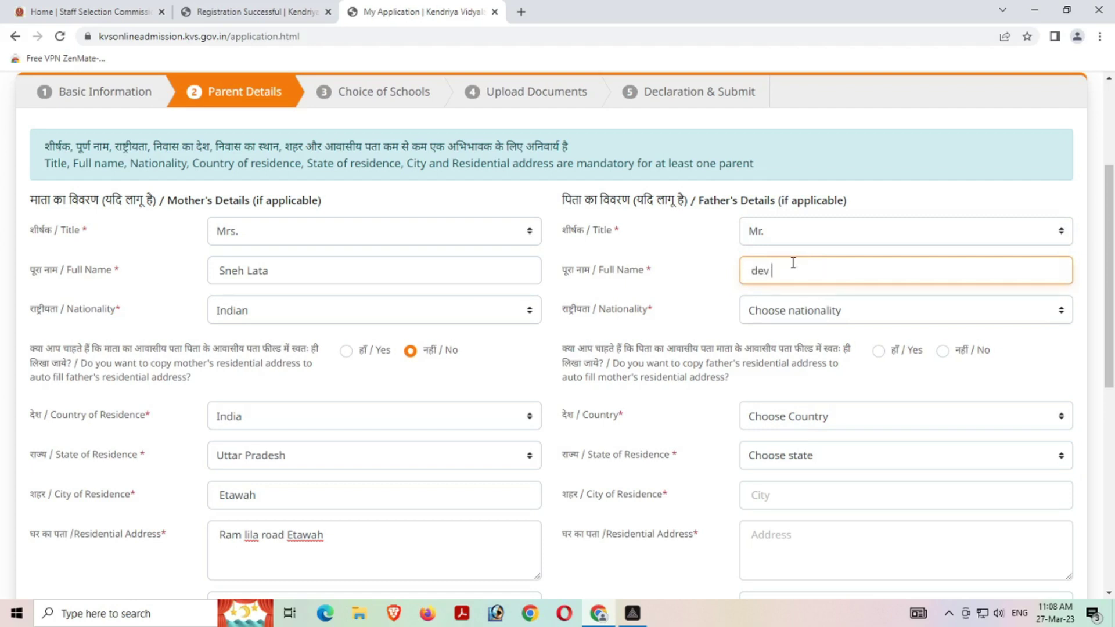
{"action": "key", "text": "Tab"}
{"action": "left_click", "coordinate": [758, 271]}
{"action": "type", "text": "Dev"}
- Set the father's nationality to Indian and copy his address to the mother's details
{"action": "left_click", "coordinate": [773, 312]}
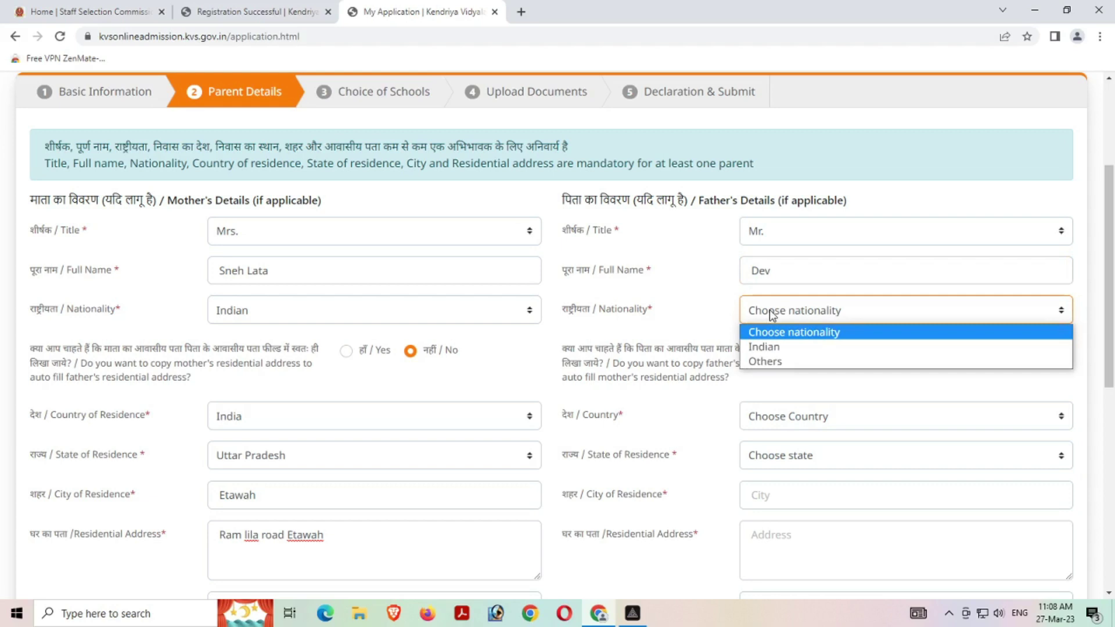
{"action": "left_click", "coordinate": [774, 348]}
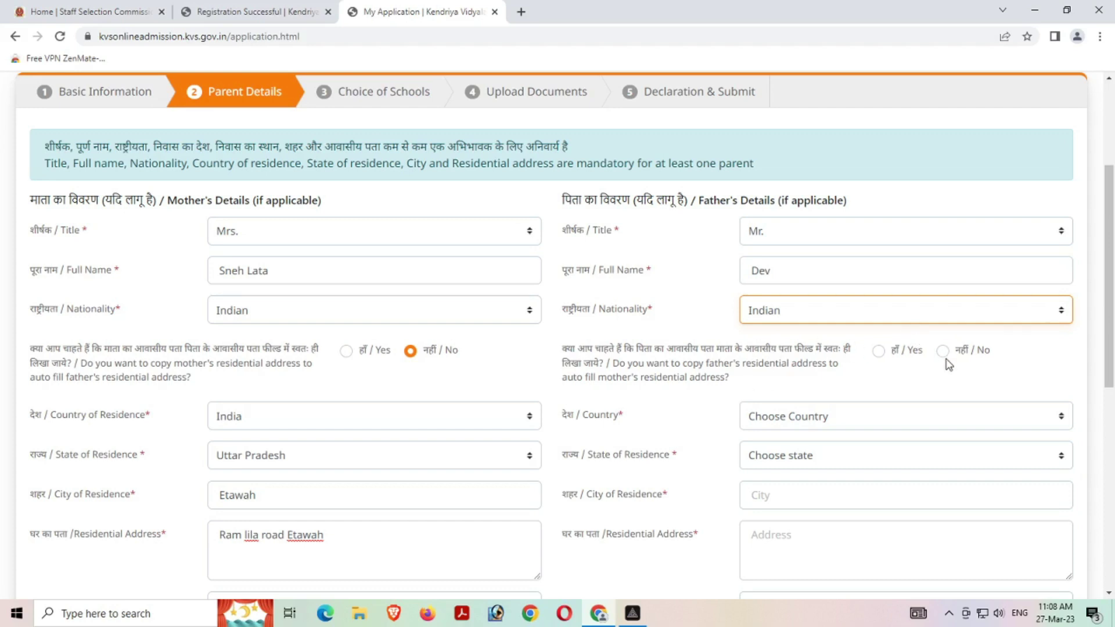
{"action": "left_click", "coordinate": [879, 351]}
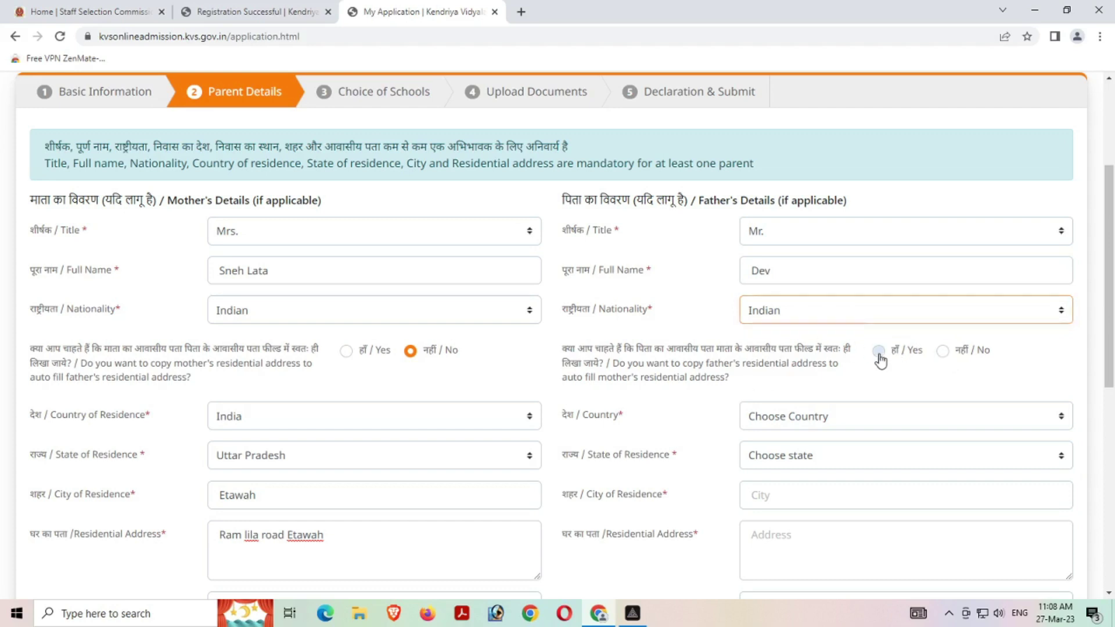
{"action": "scroll", "coordinate": [878, 359], "scroll_direction": "down", "scroll_amount": 2}
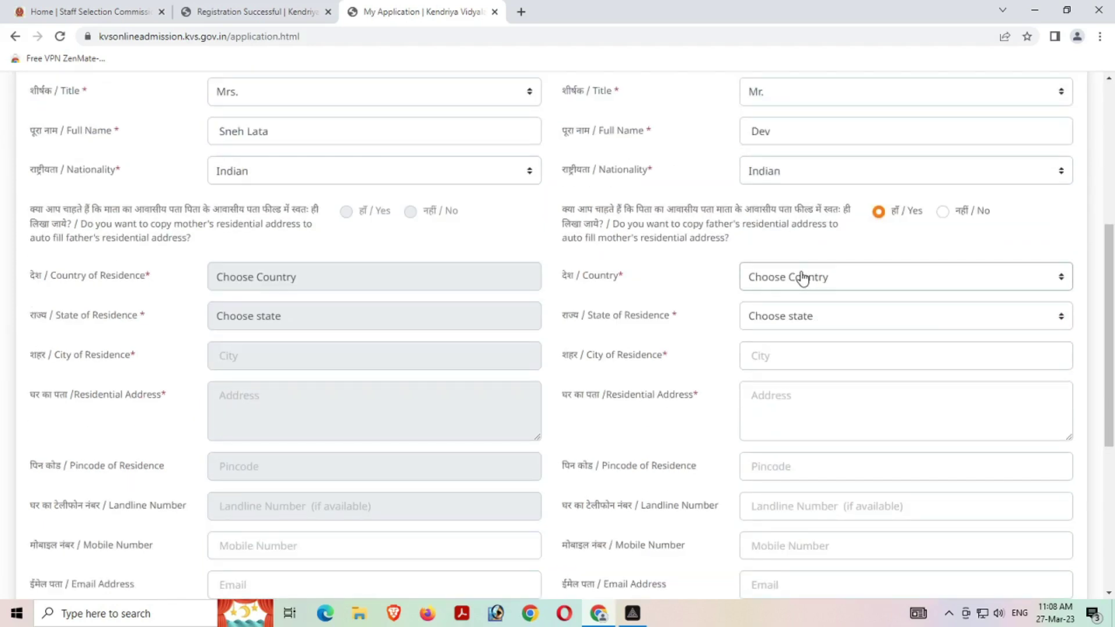
- Set the father's residence country to India and state to Uttar Pradesh
{"action": "left_click", "coordinate": [804, 277]}
{"action": "left_click", "coordinate": [785, 312]}
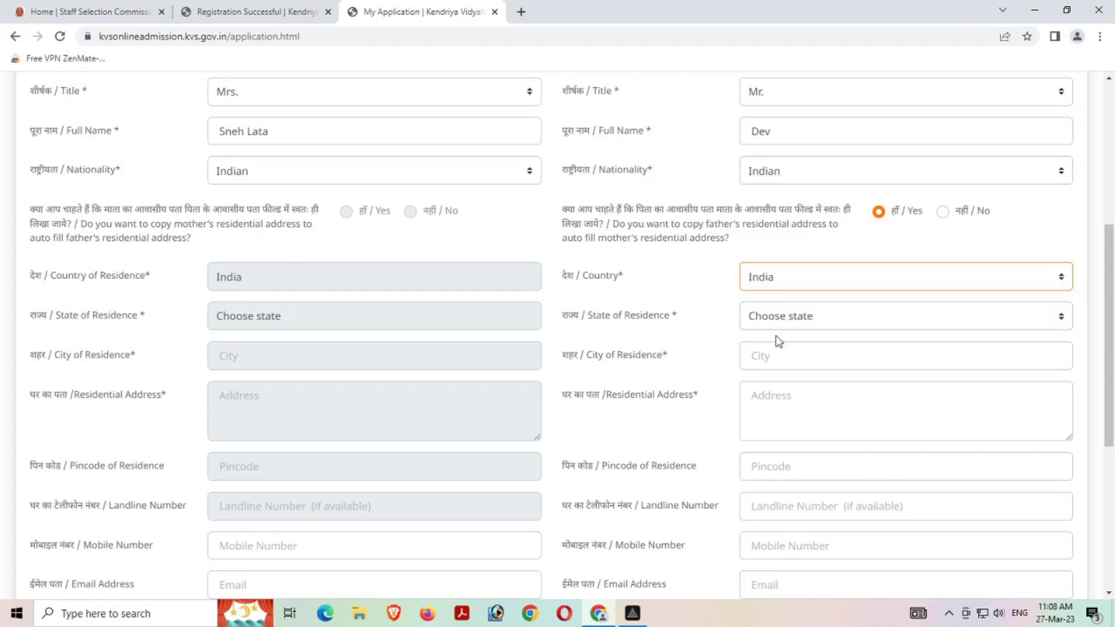
{"action": "left_click", "coordinate": [782, 326]}
{"action": "key", "text": "u"}
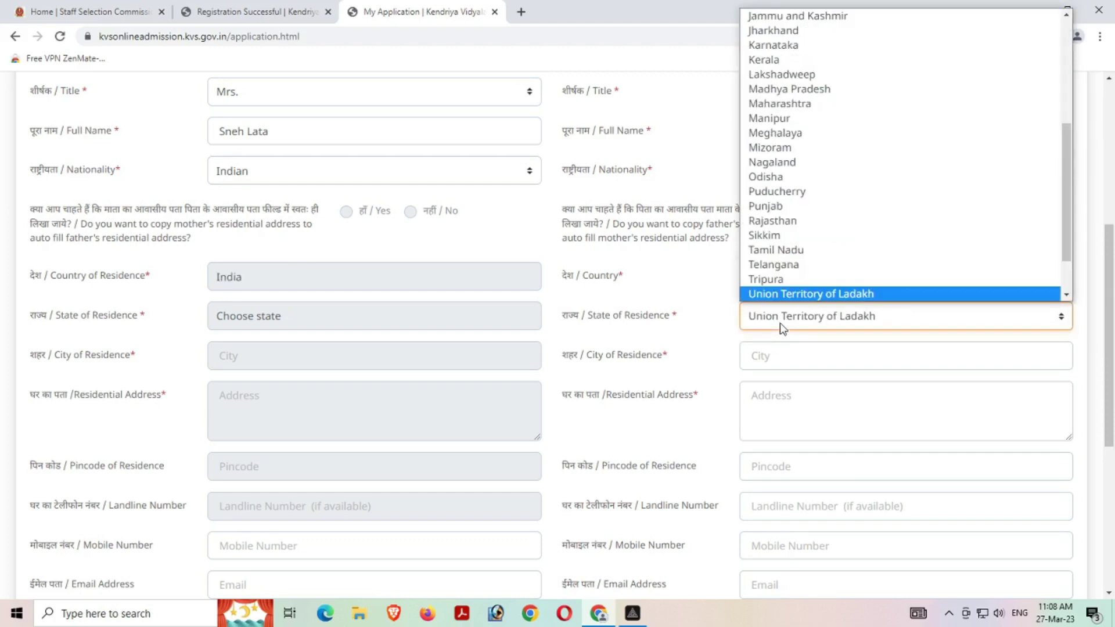
{"action": "key", "text": "Down"}
{"action": "key", "text": "Return"}
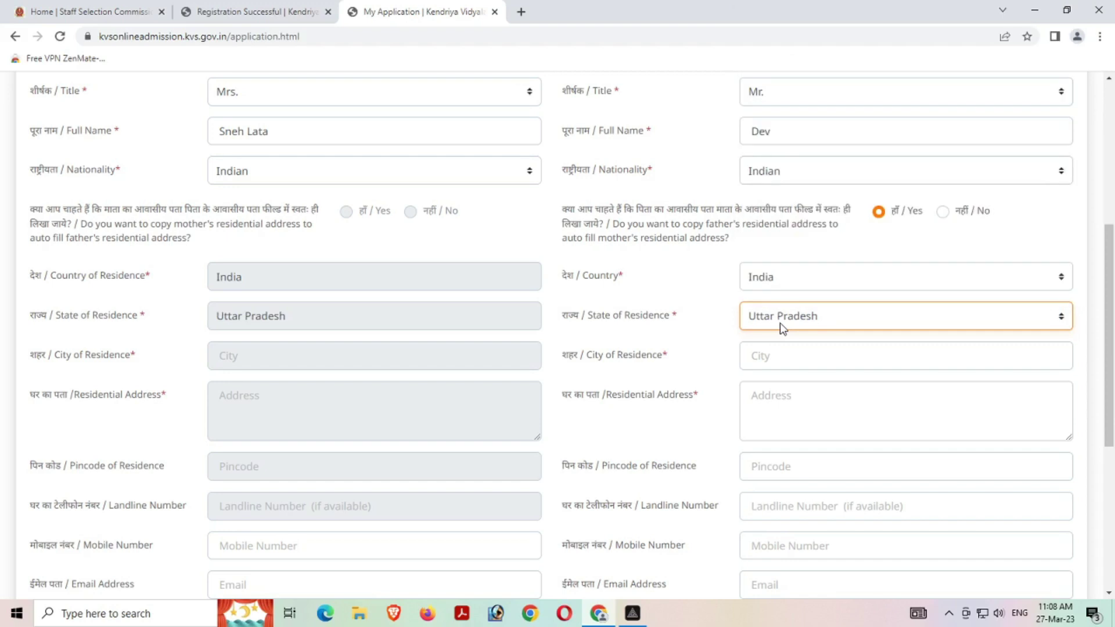
- Enter city etawah, address etawah and pincode 206001, then continue to the next step
{"action": "scroll", "coordinate": [792, 338], "scroll_direction": "down", "scroll_amount": 1}
{"action": "left_click", "coordinate": [788, 289]}
{"action": "type", "text": "e"}
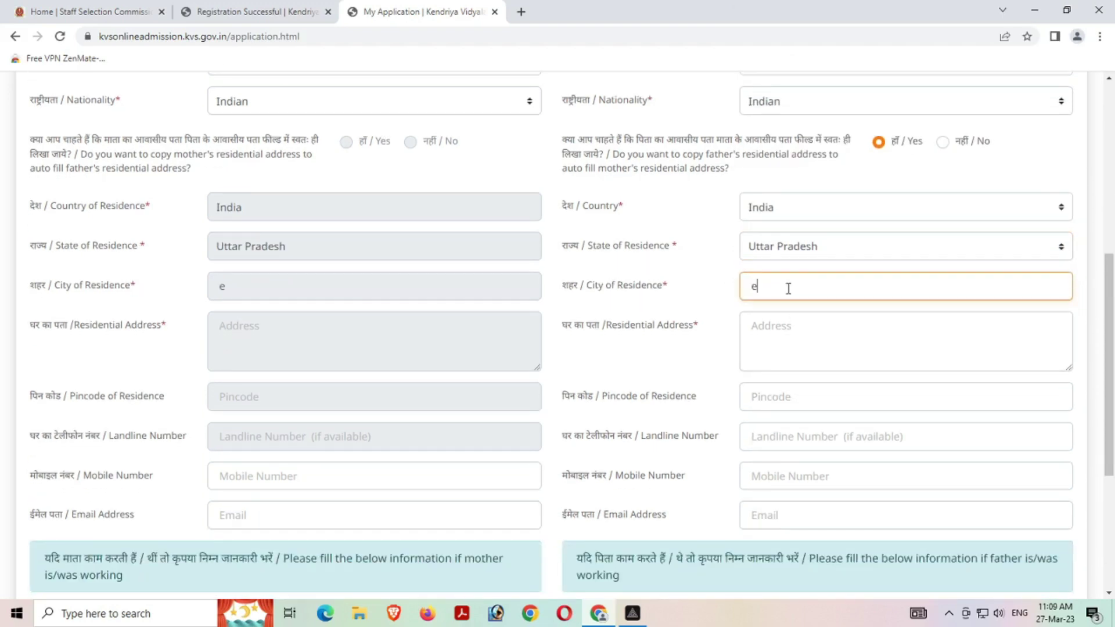
{"action": "type", "text": "tawah"}
{"action": "scroll", "coordinate": [799, 314], "scroll_direction": "down", "scroll_amount": 2}
{"action": "left_click", "coordinate": [799, 212]}
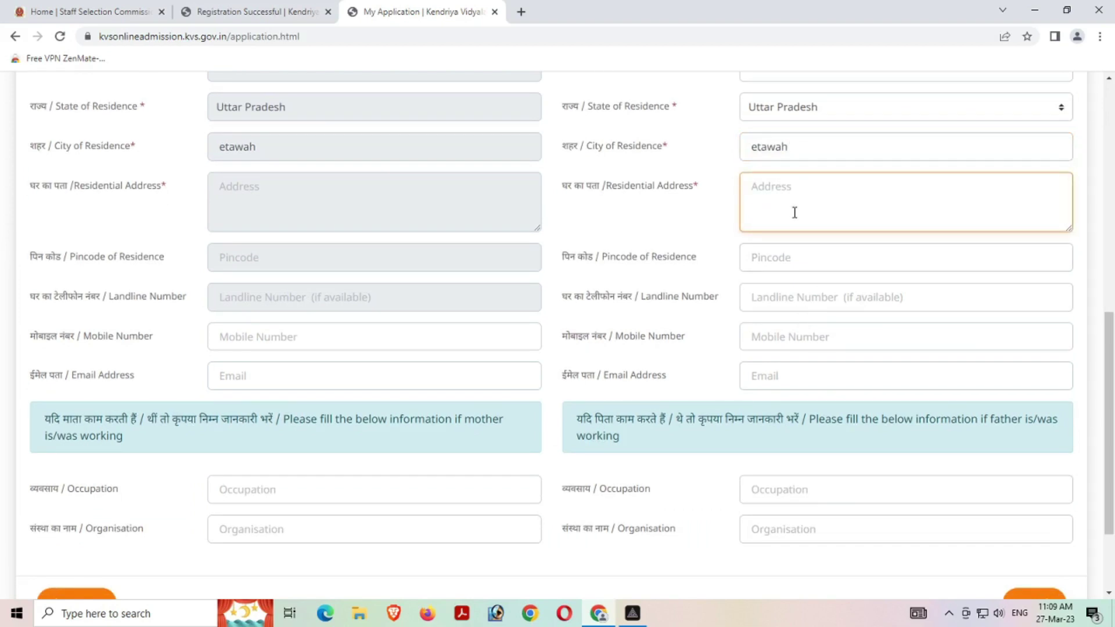
{"action": "type", "text": "etawah"}
{"action": "left_click", "coordinate": [782, 262]}
{"action": "type", "text": "206001"}
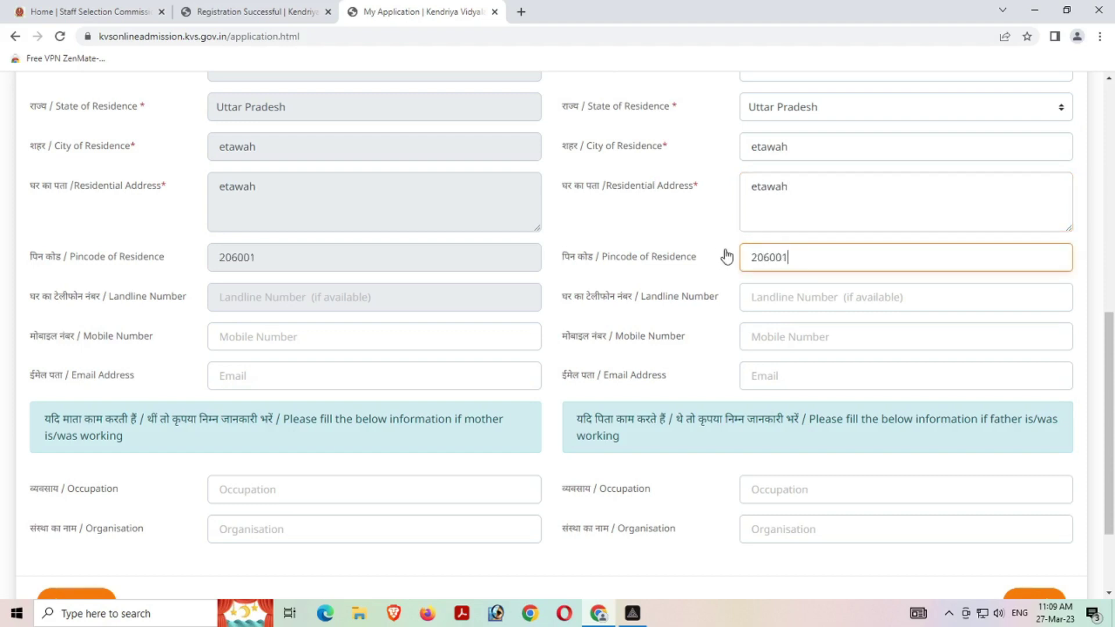
{"action": "scroll", "coordinate": [726, 256], "scroll_direction": "down", "scroll_amount": 2}
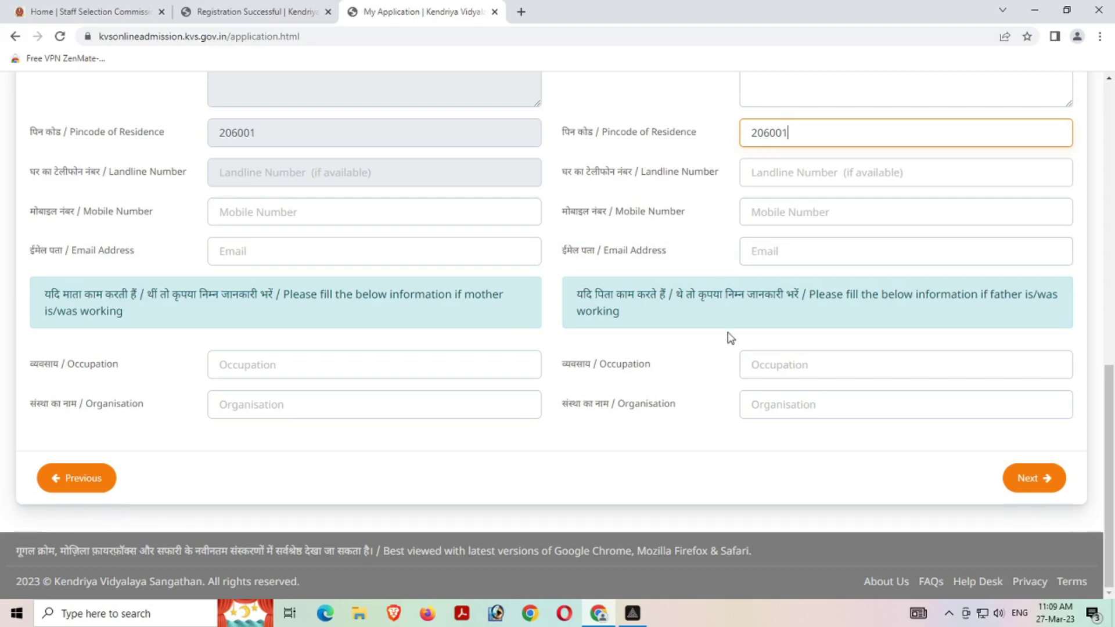
{"action": "left_click", "coordinate": [1026, 479]}
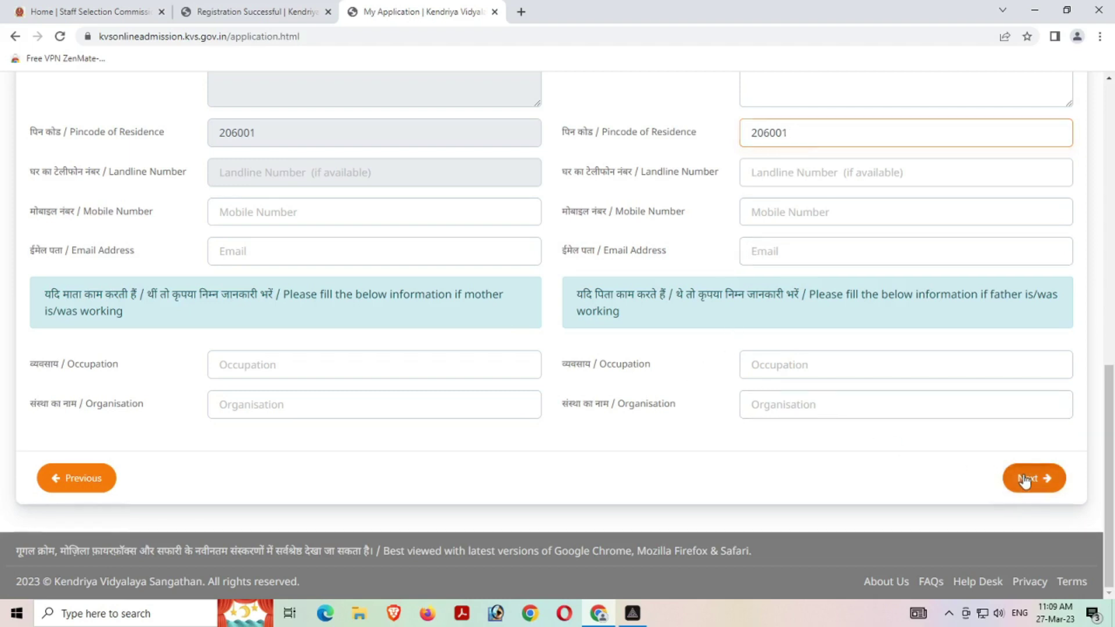
- Make KV ETAWAH in Uttar Pradesh the first school choice (Vidyalaya 1)
{"action": "left_click", "coordinate": [434, 423]}
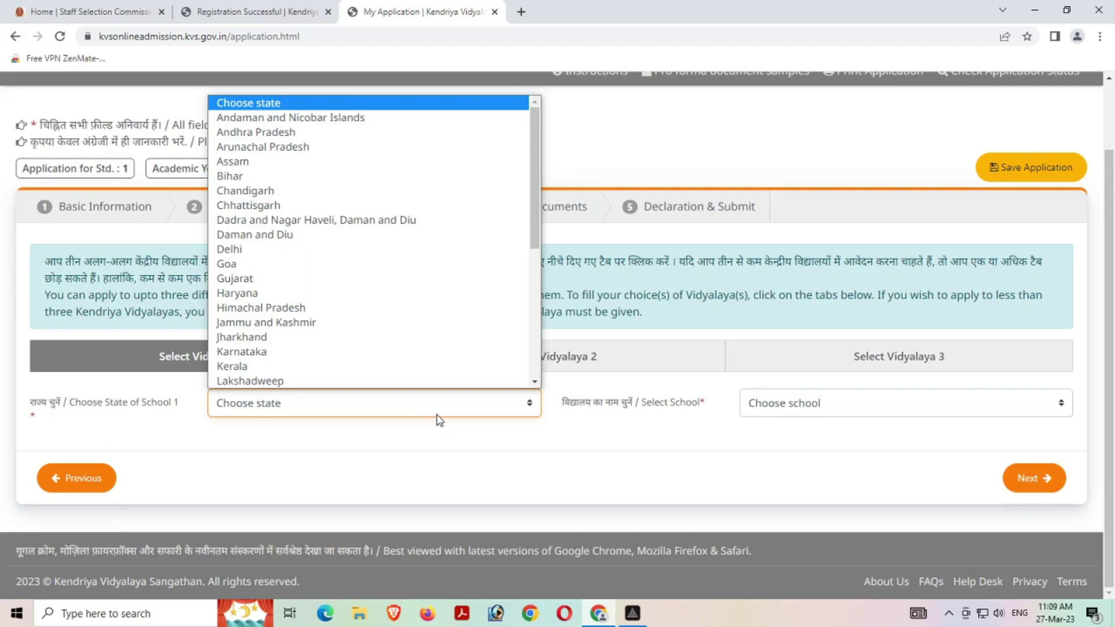
{"action": "type", "text": "ut"}
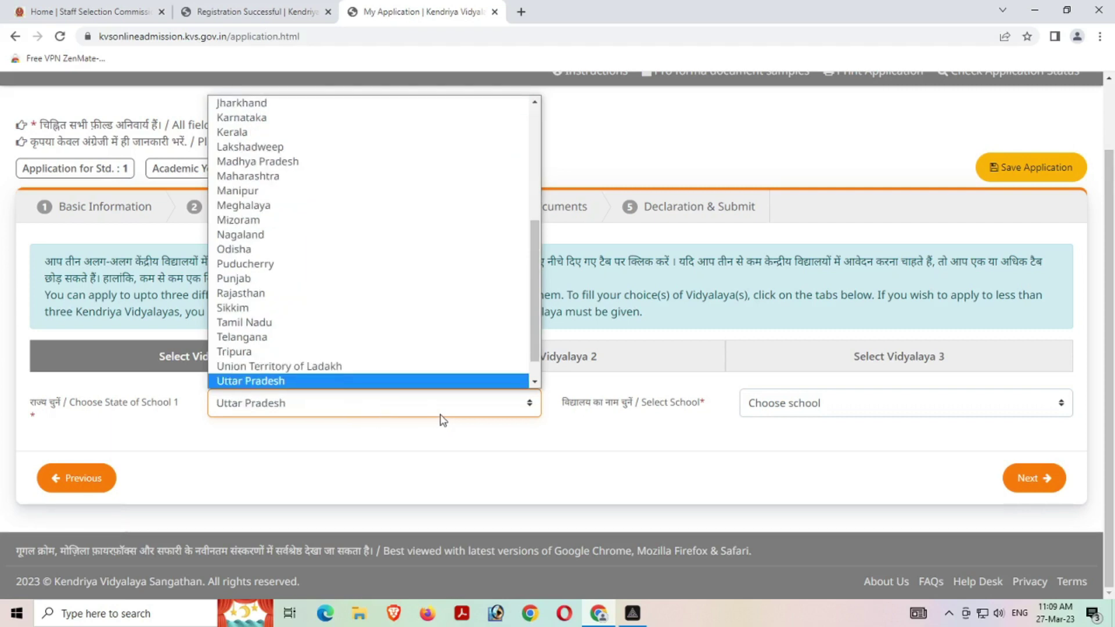
{"action": "key", "text": "Return"}
{"action": "left_click", "coordinate": [837, 419]}
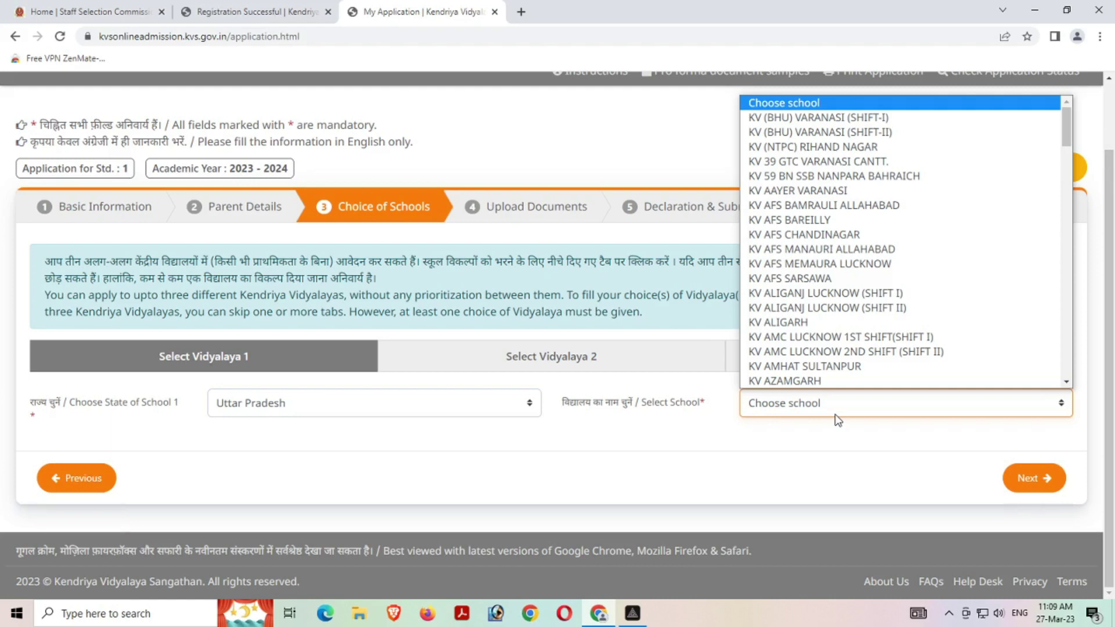
{"action": "scroll", "coordinate": [866, 261], "scroll_direction": "down", "scroll_amount": 5}
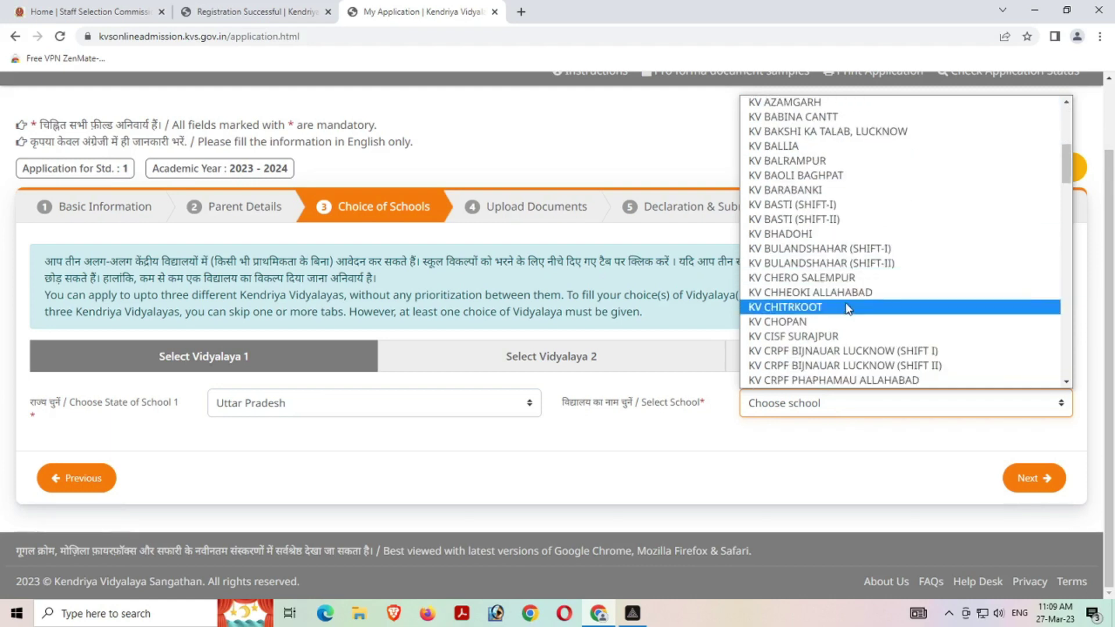
{"action": "scroll", "coordinate": [846, 319], "scroll_direction": "down", "scroll_amount": 7}
{"action": "scroll", "coordinate": [814, 270], "scroll_direction": "up", "scroll_amount": 2}
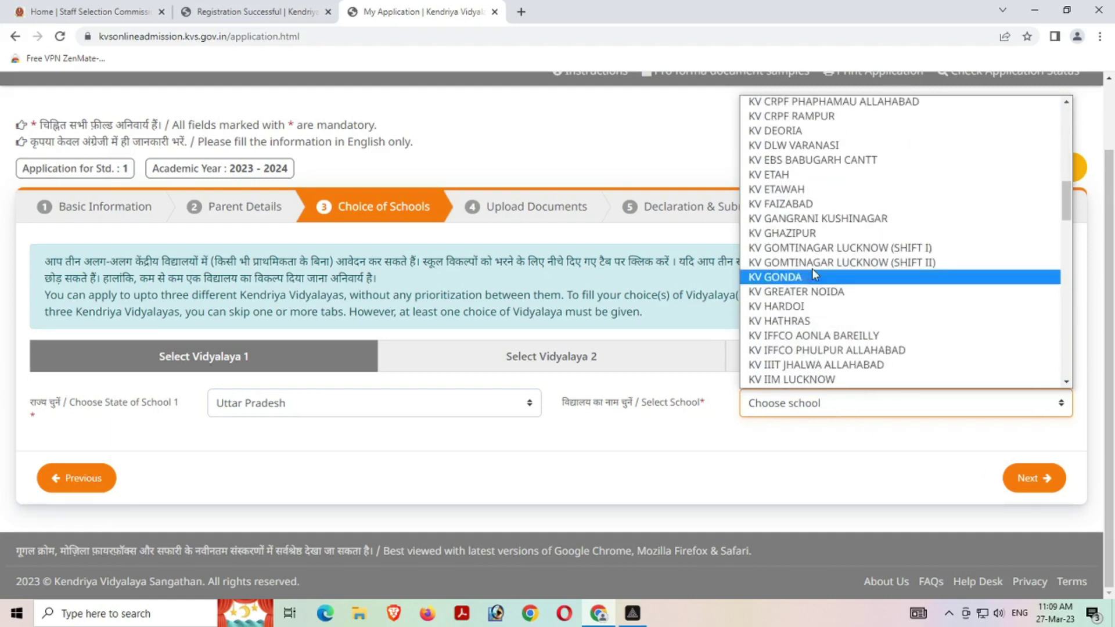
{"action": "left_click", "coordinate": [784, 190]}
- Answer No to needing help with the service priority category
{"action": "scroll", "coordinate": [707, 388], "scroll_direction": "down", "scroll_amount": 1}
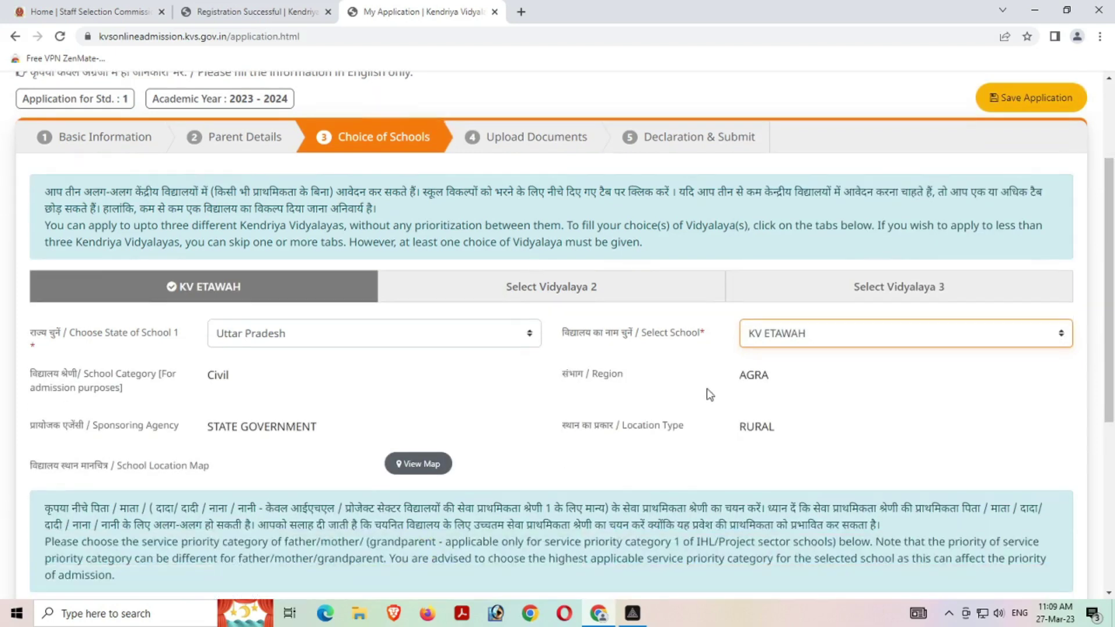
{"action": "scroll", "coordinate": [671, 408], "scroll_direction": "down", "scroll_amount": 5}
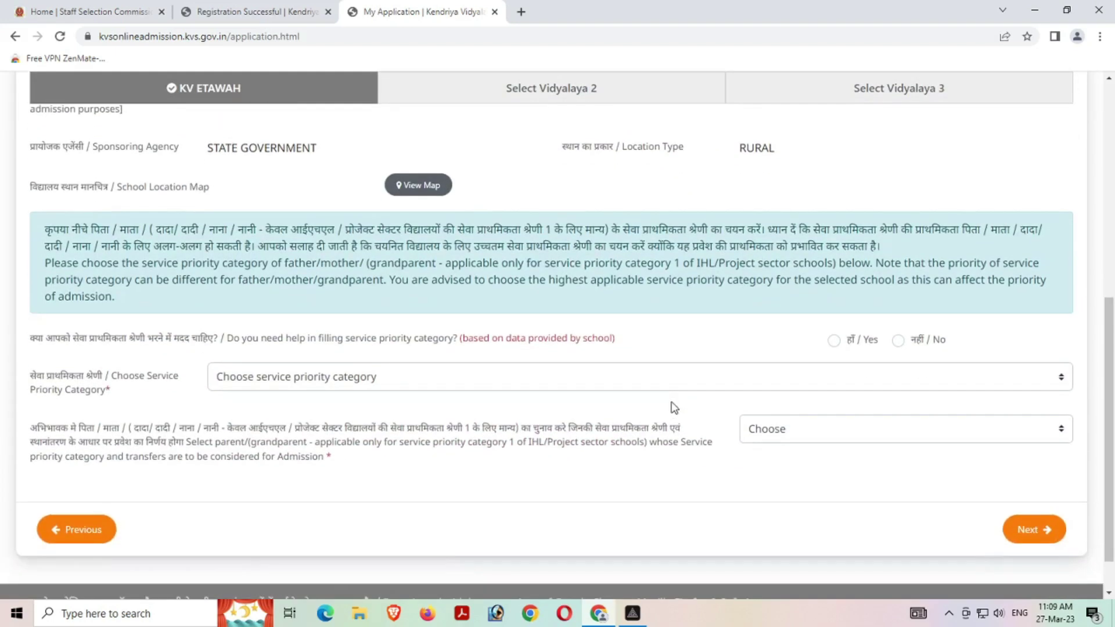
{"action": "left_click", "coordinate": [899, 341]}
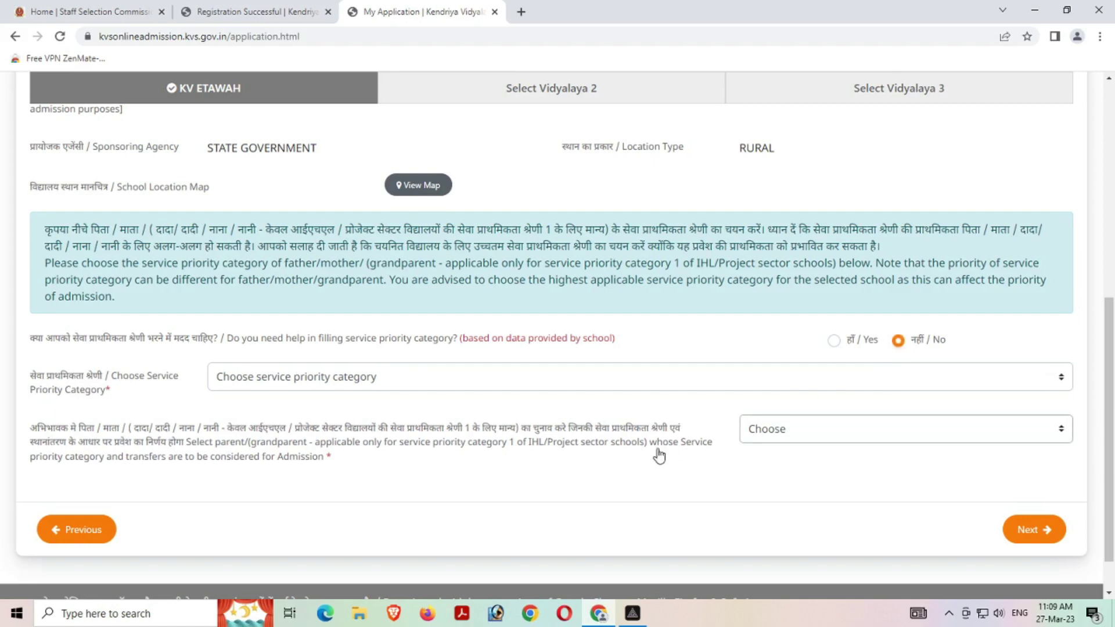
- Set the service-priority parent to Not Applicable, dismissing the missing-information warning
{"action": "scroll", "coordinate": [660, 455], "scroll_direction": "down", "scroll_amount": 1}
{"action": "left_click", "coordinate": [800, 377]}
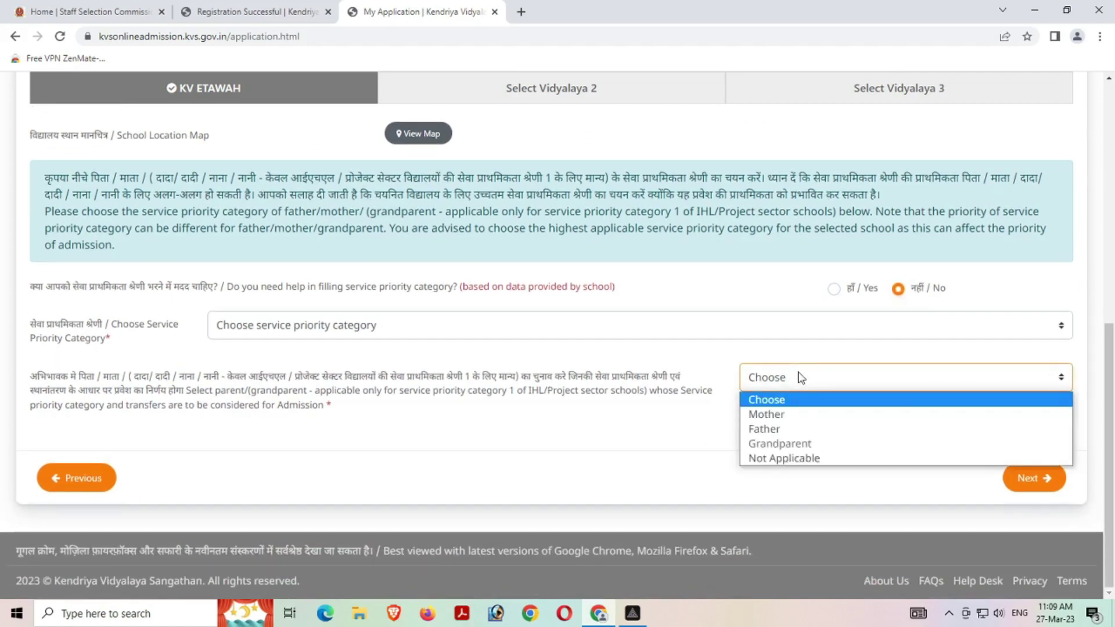
{"action": "left_click", "coordinate": [773, 434]}
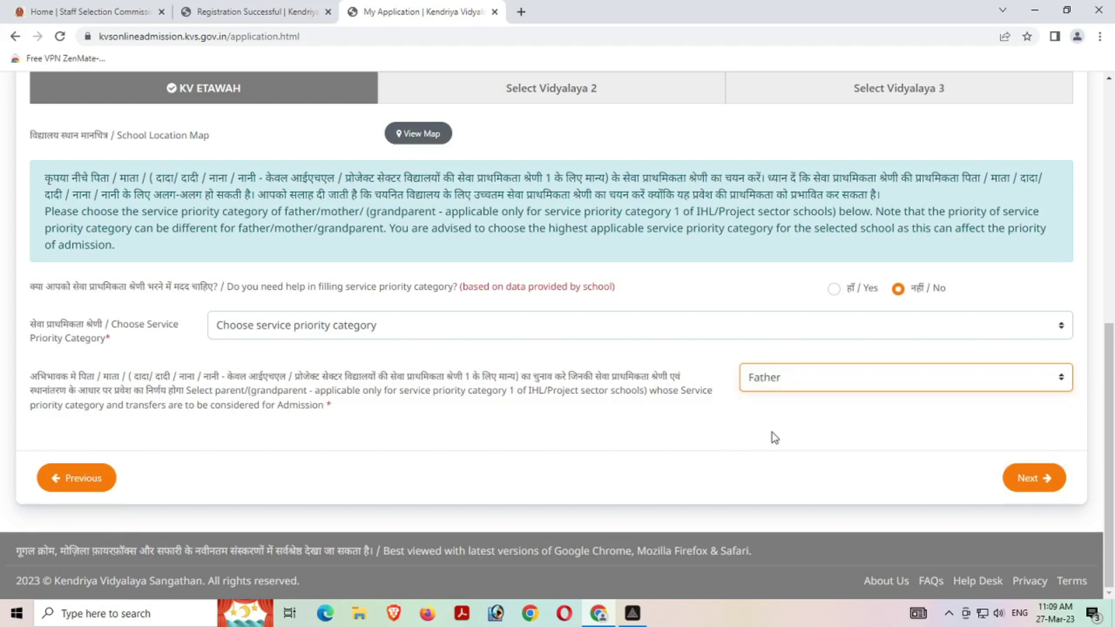
{"action": "left_click", "coordinate": [778, 389]}
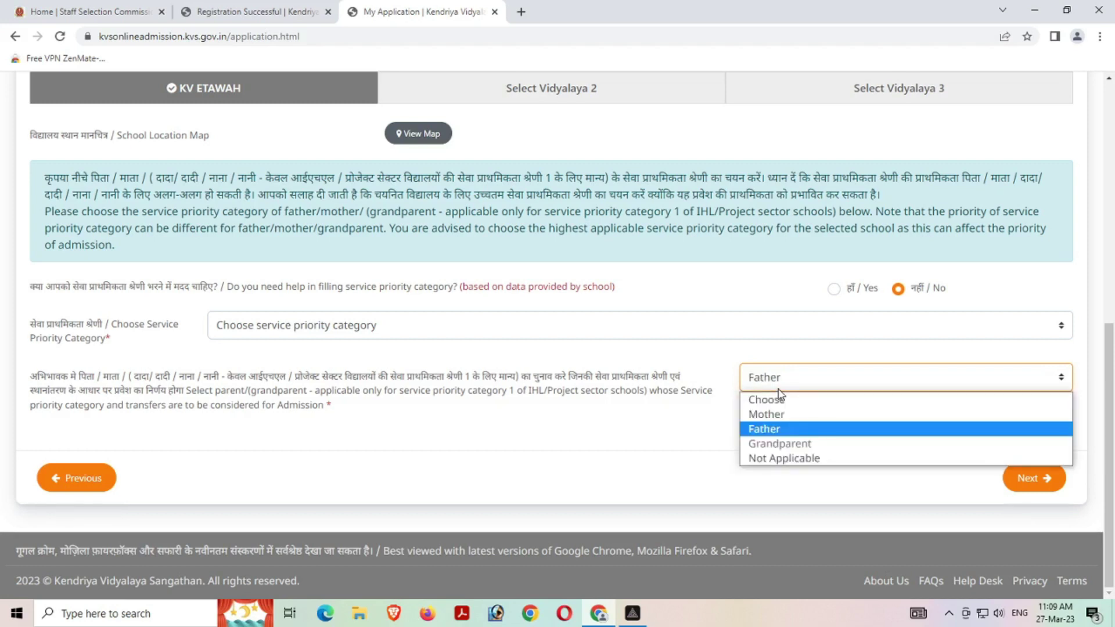
{"action": "left_click", "coordinate": [791, 462]}
{"action": "left_click", "coordinate": [1025, 478]}
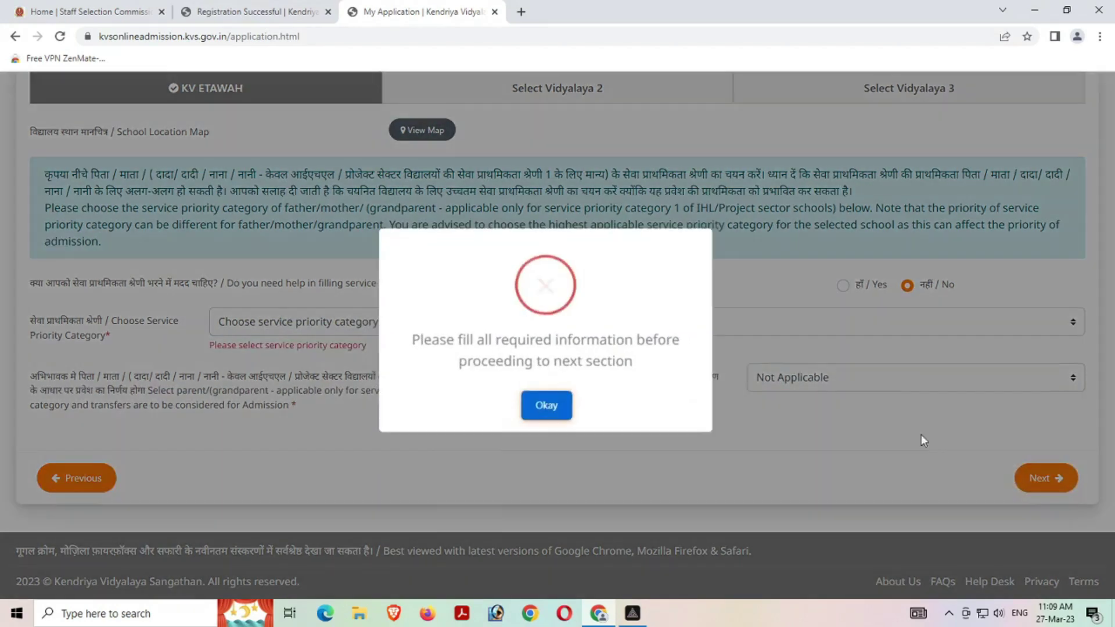
{"action": "left_click", "coordinate": [551, 410]}
{"action": "left_click", "coordinate": [823, 381]}
{"action": "left_click", "coordinate": [821, 381]}
- Choose service priority category 5 and advance to Upload Documents
{"action": "left_click", "coordinate": [423, 330]}
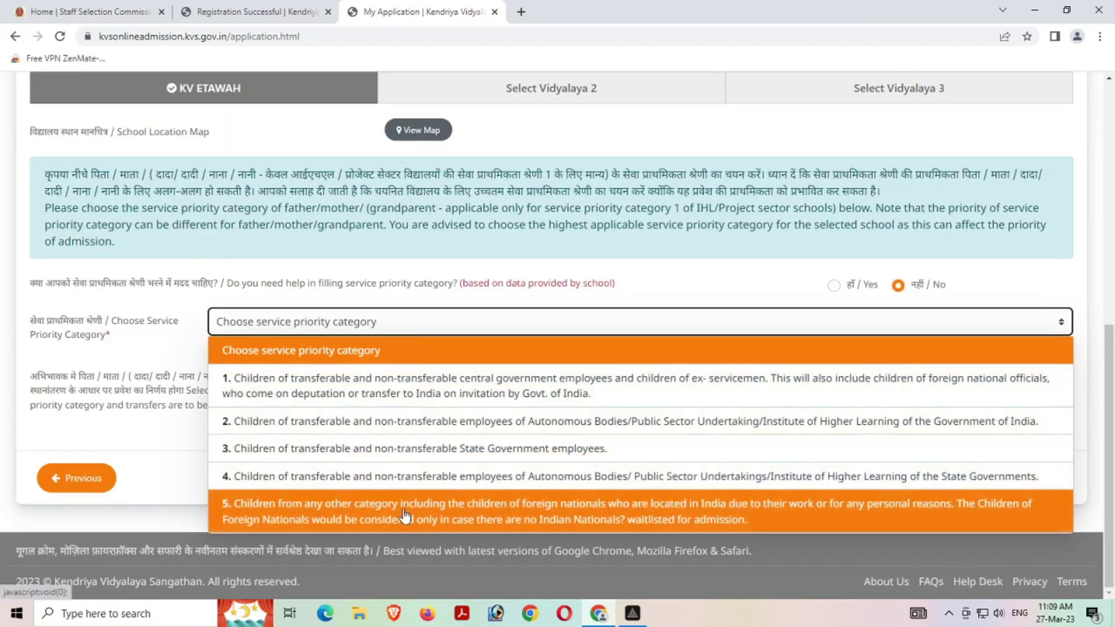
{"action": "left_click", "coordinate": [405, 517]}
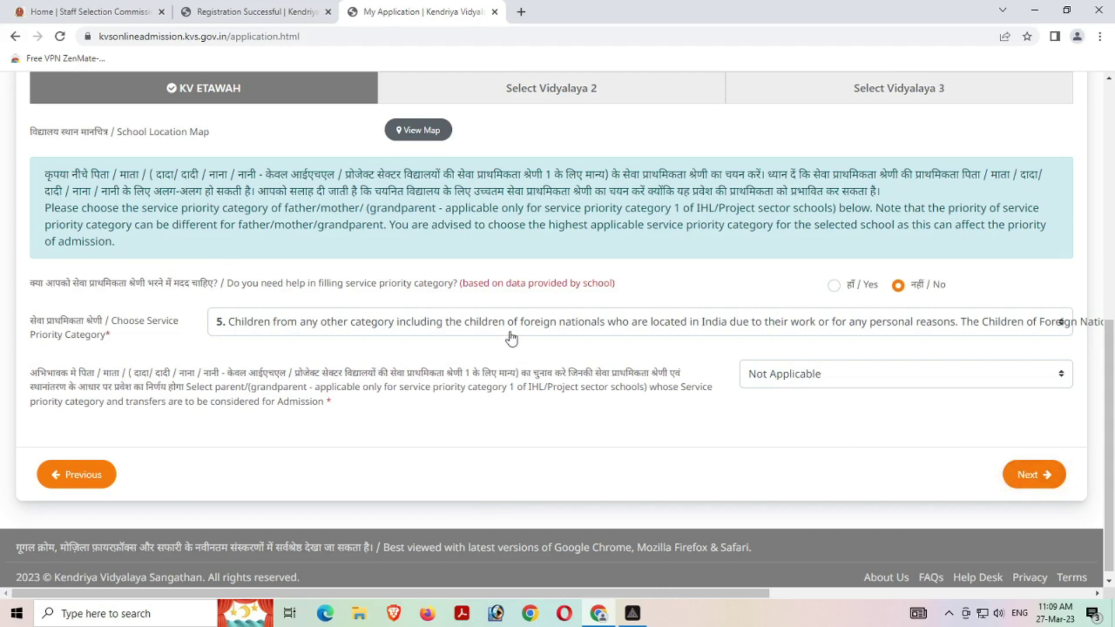
{"action": "left_click", "coordinate": [472, 330]}
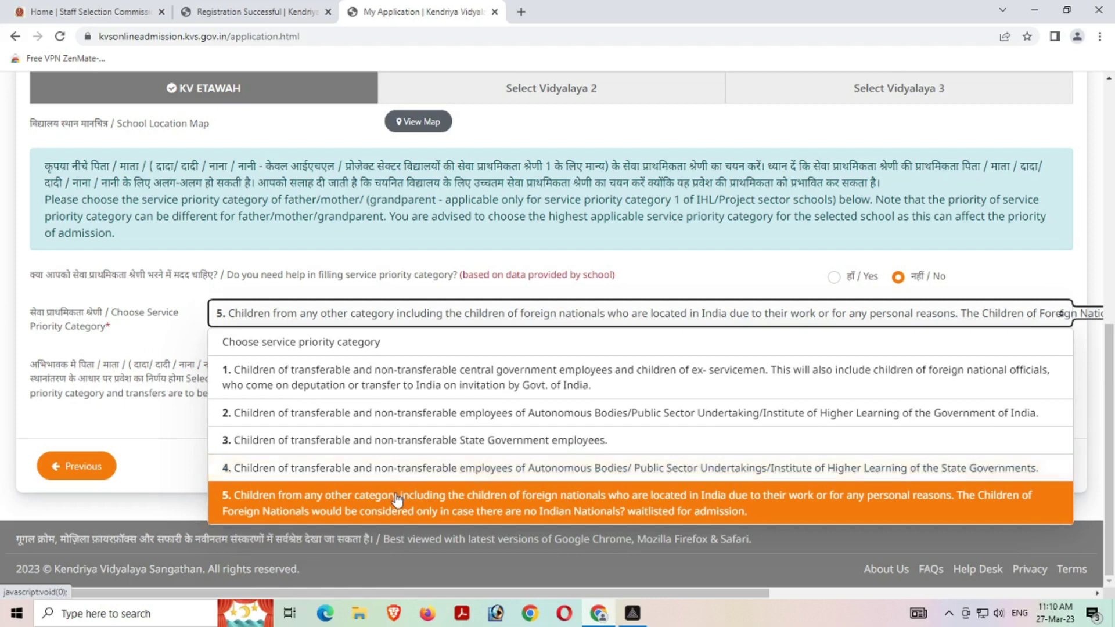
{"action": "left_click", "coordinate": [394, 505]}
{"action": "left_click", "coordinate": [1040, 468]}
{"action": "scroll", "coordinate": [869, 419], "scroll_direction": "up", "scroll_amount": 1}
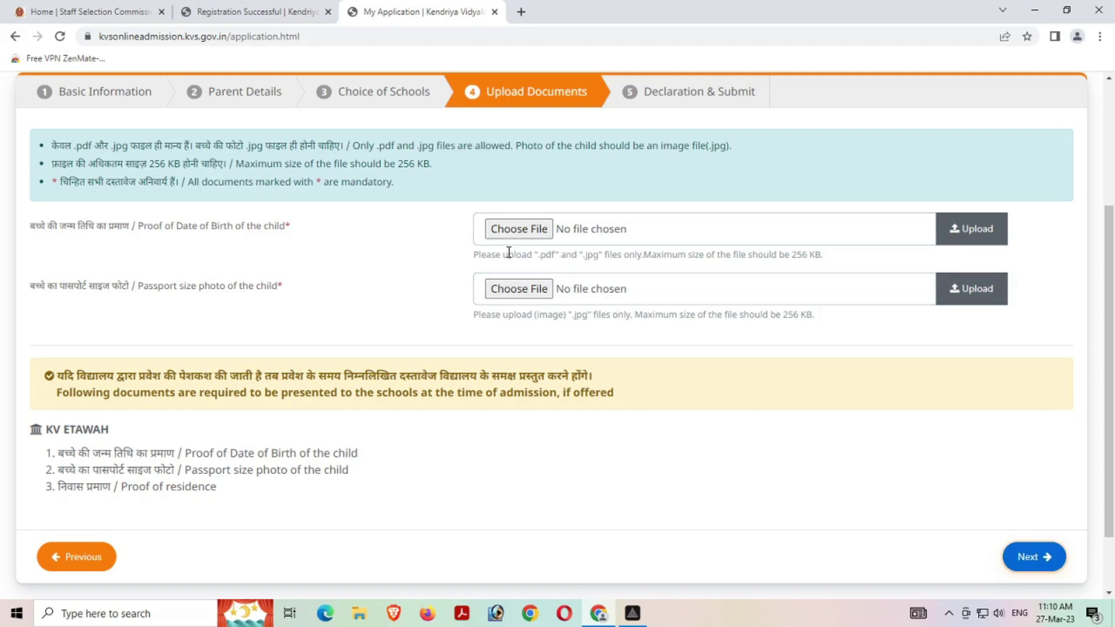
- Choose parivarreg.jpg from a Desktop folder as birth-date proof, leaving the passport photo unselected
{"action": "left_click", "coordinate": [528, 231]}
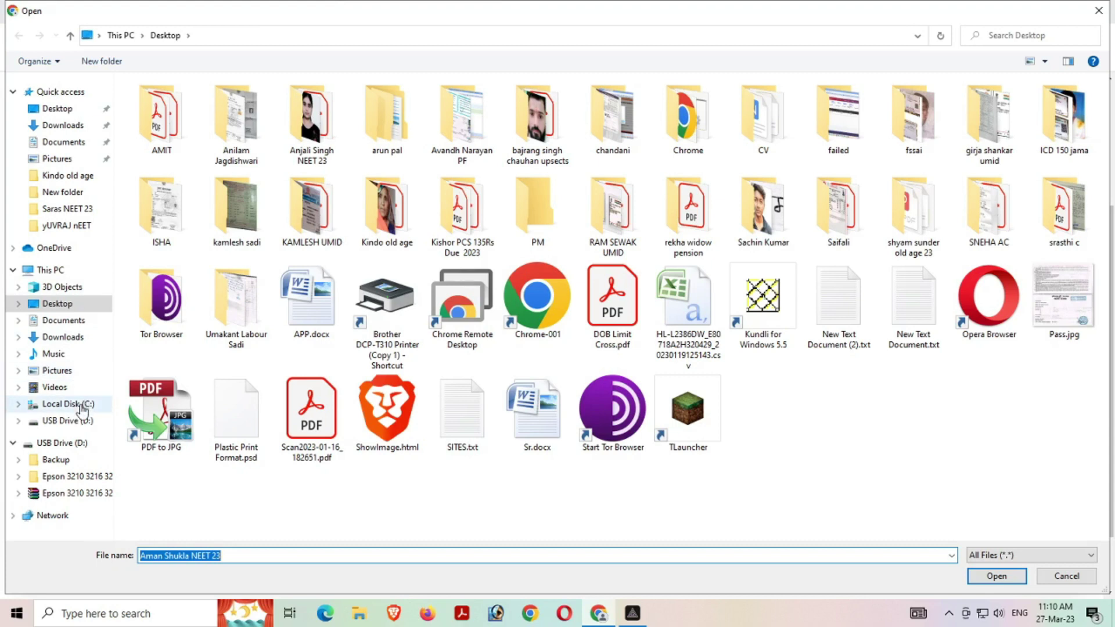
{"action": "double_click", "coordinate": [227, 310]}
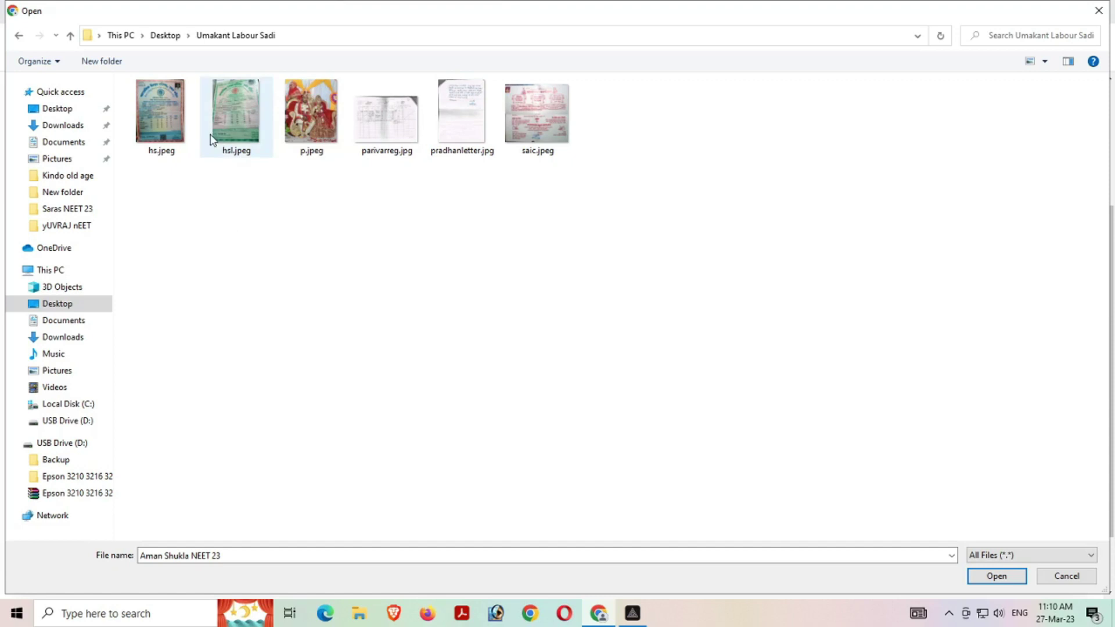
{"action": "double_click", "coordinate": [382, 141]}
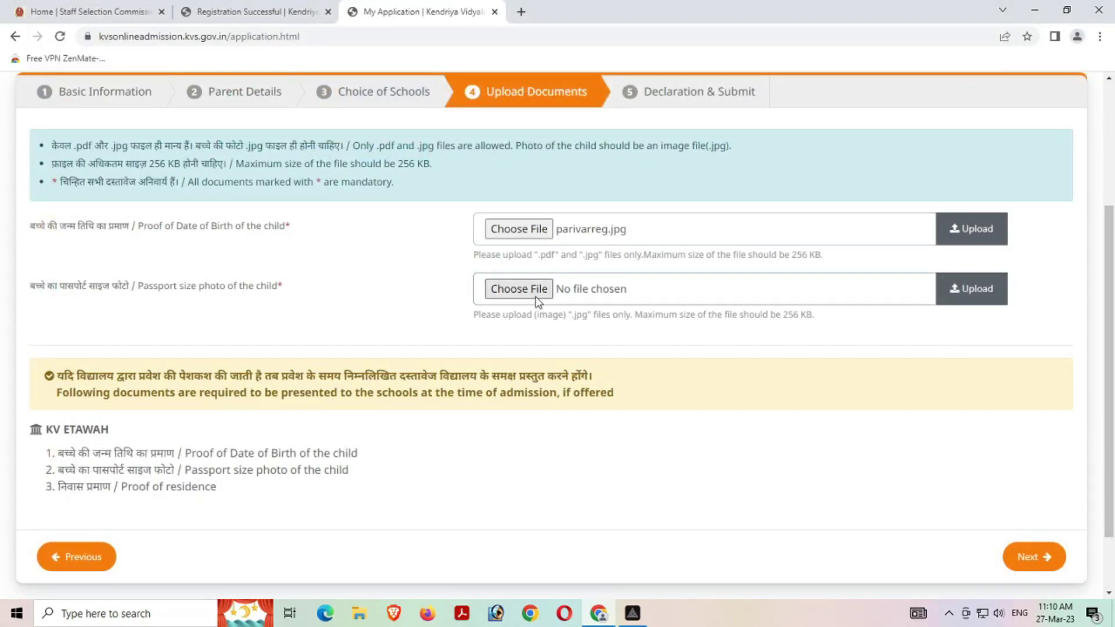
{"action": "left_click", "coordinate": [519, 289]}
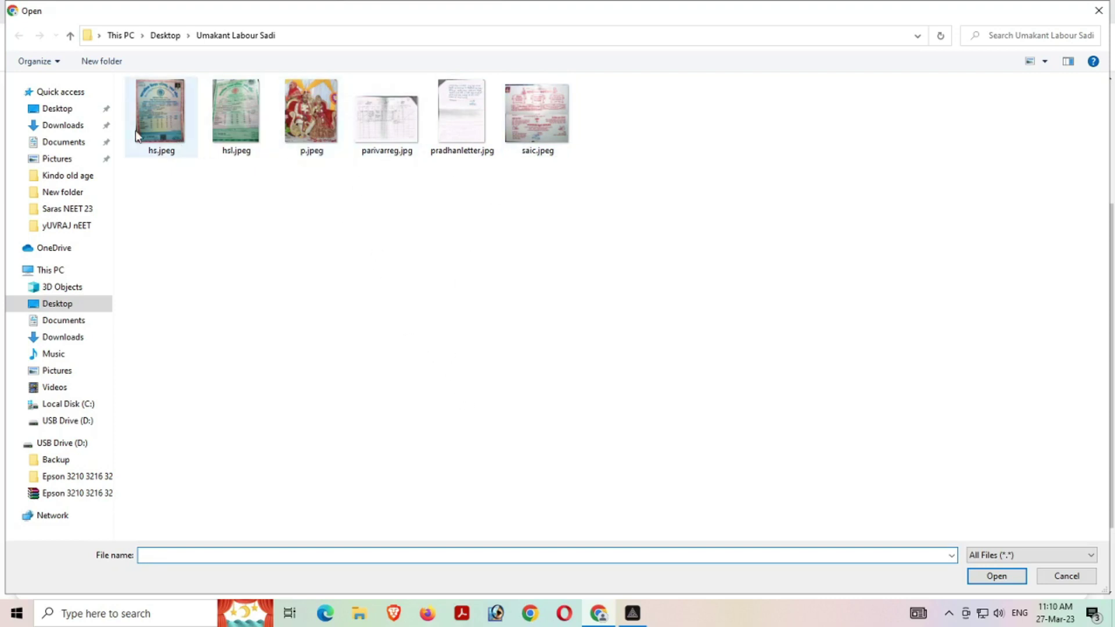
{"action": "left_click", "coordinate": [1049, 578]}
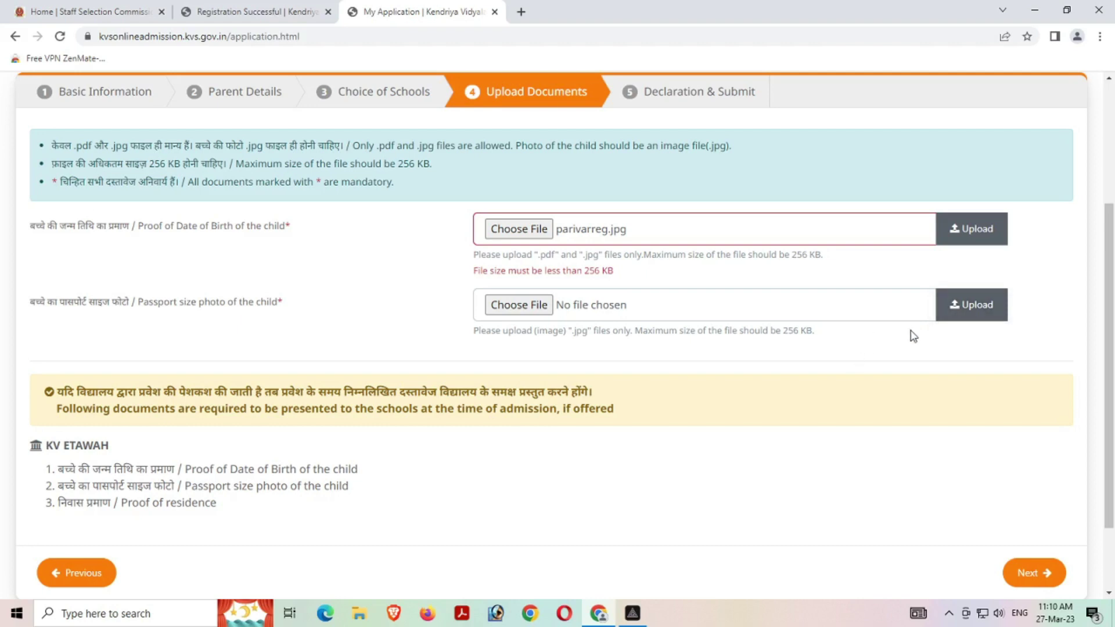
- Choose 003.jpg from USB Drive (D:) > Backup > d > khushi as birth proof and 002.jpg as photo
{"action": "left_click", "coordinate": [532, 229]}
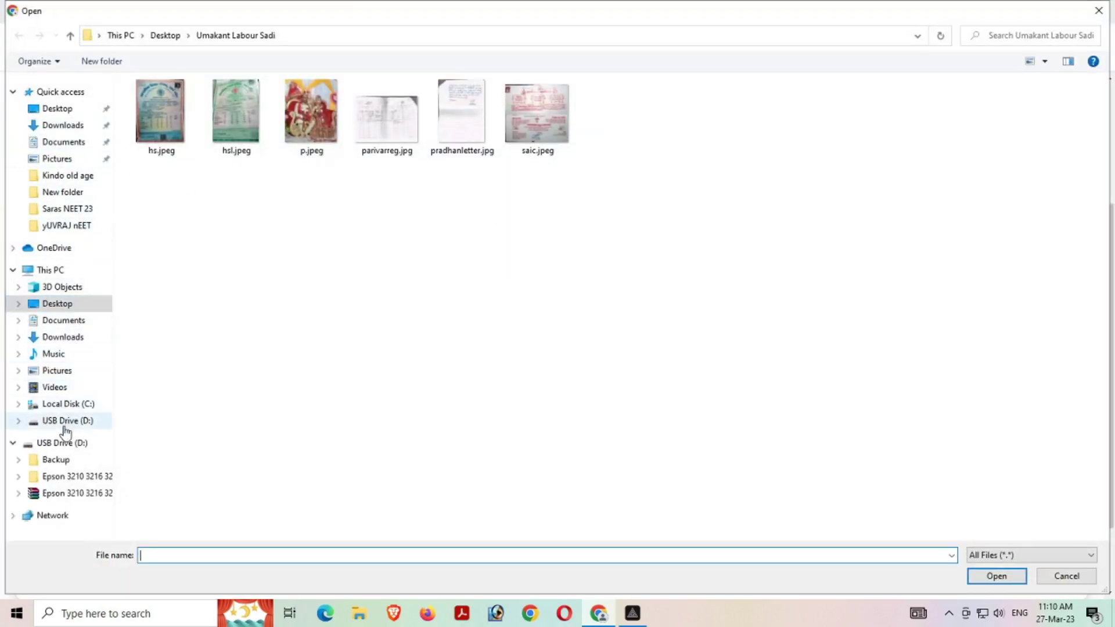
{"action": "left_click", "coordinate": [72, 407]}
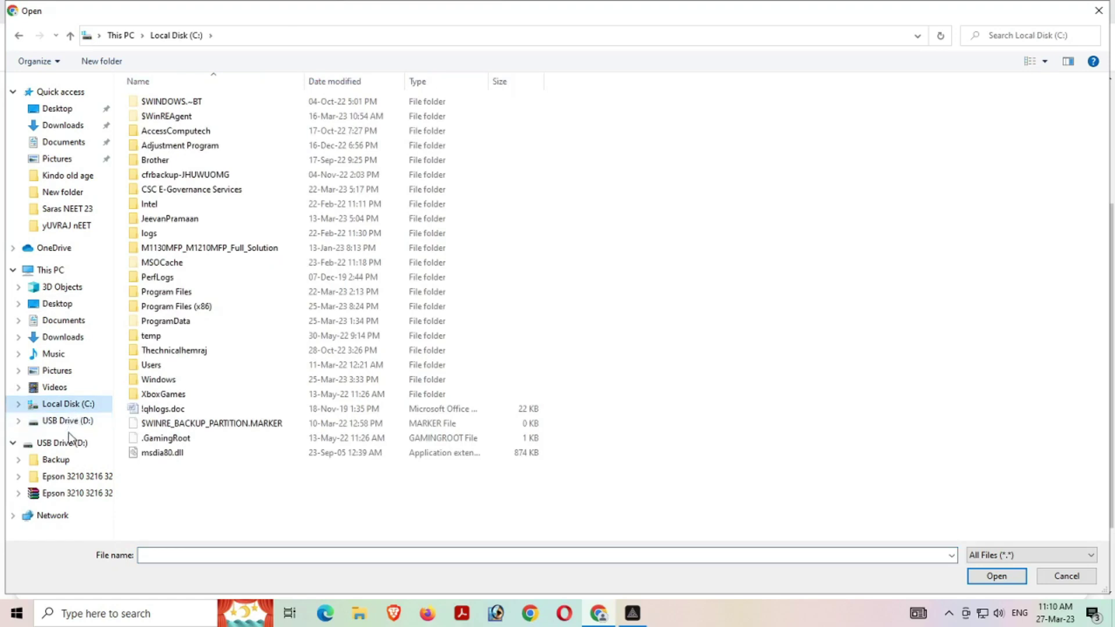
{"action": "left_click", "coordinate": [80, 426]}
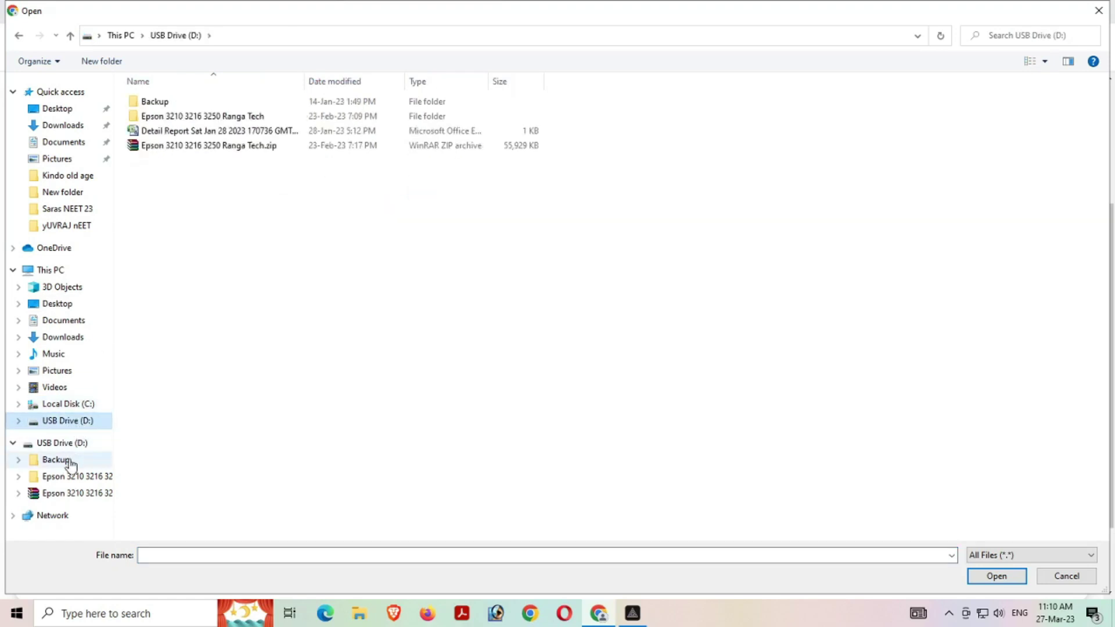
{"action": "left_click", "coordinate": [67, 461]}
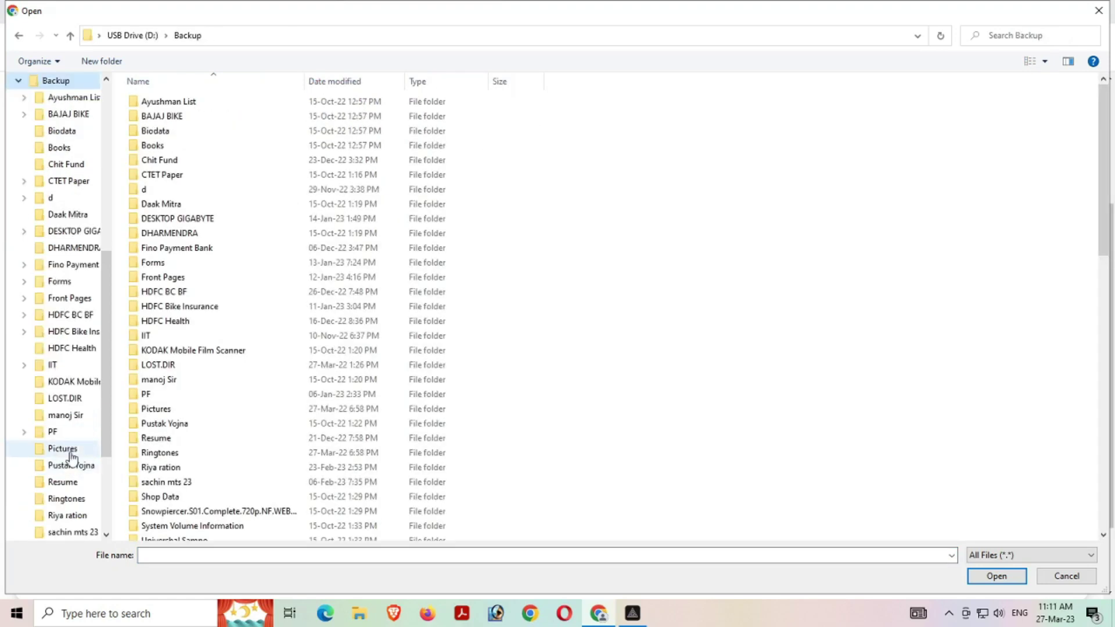
{"action": "double_click", "coordinate": [152, 190]}
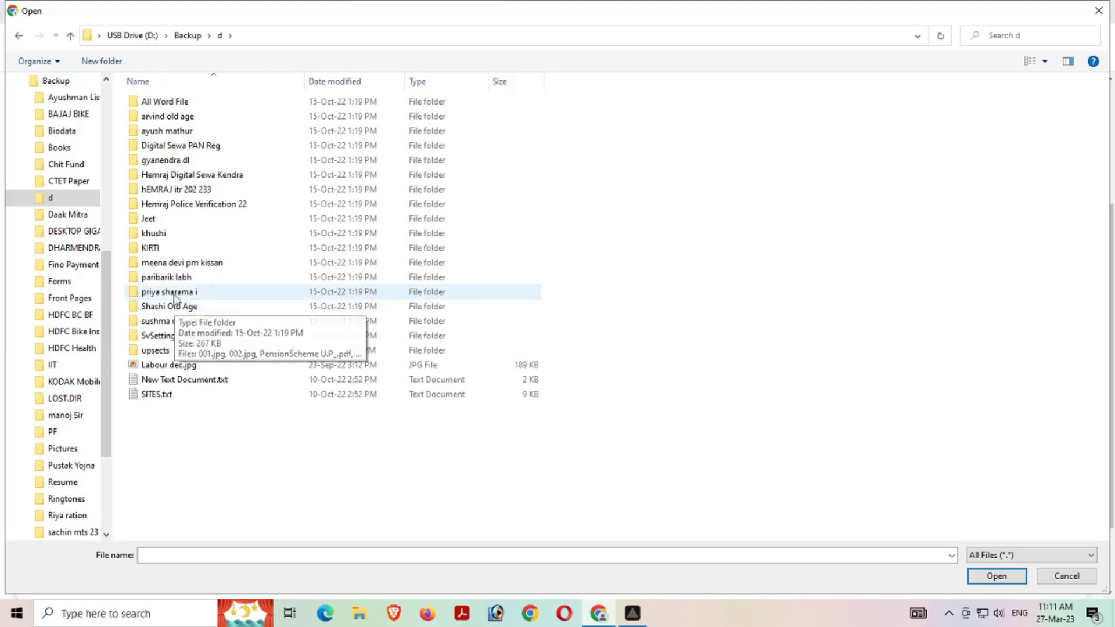
{"action": "left_click", "coordinate": [163, 235]}
{"action": "double_click", "coordinate": [163, 235]}
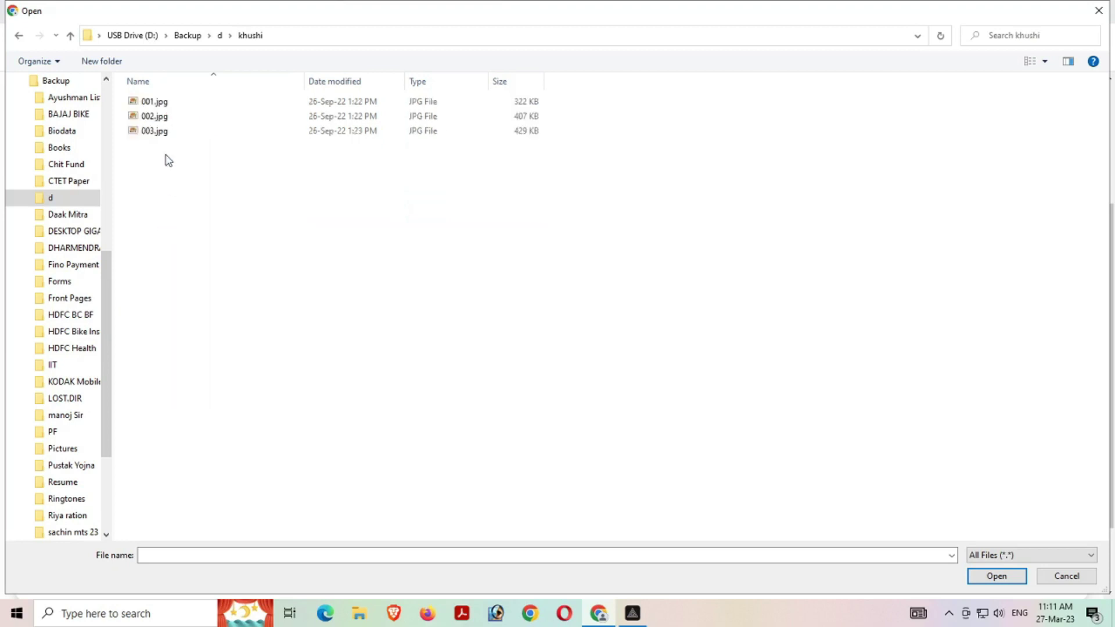
{"action": "double_click", "coordinate": [163, 138]}
{"action": "left_click", "coordinate": [498, 308]}
{"action": "double_click", "coordinate": [155, 116]}
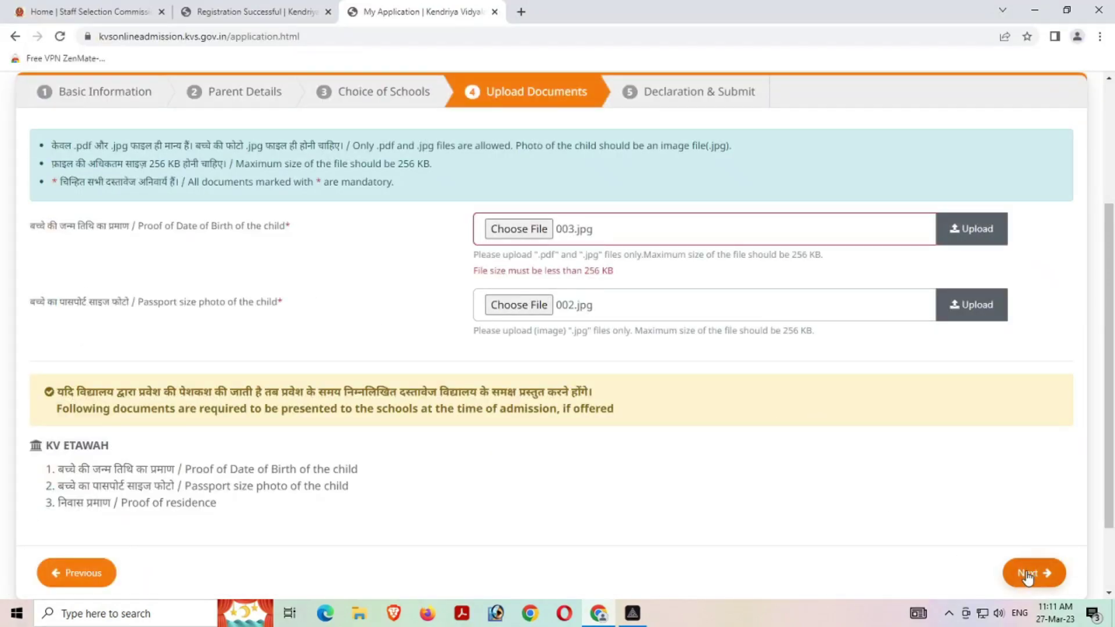
- Attempt uploading both chosen files, dismissing the invalid-file alerts
{"action": "left_click", "coordinate": [1027, 575]}
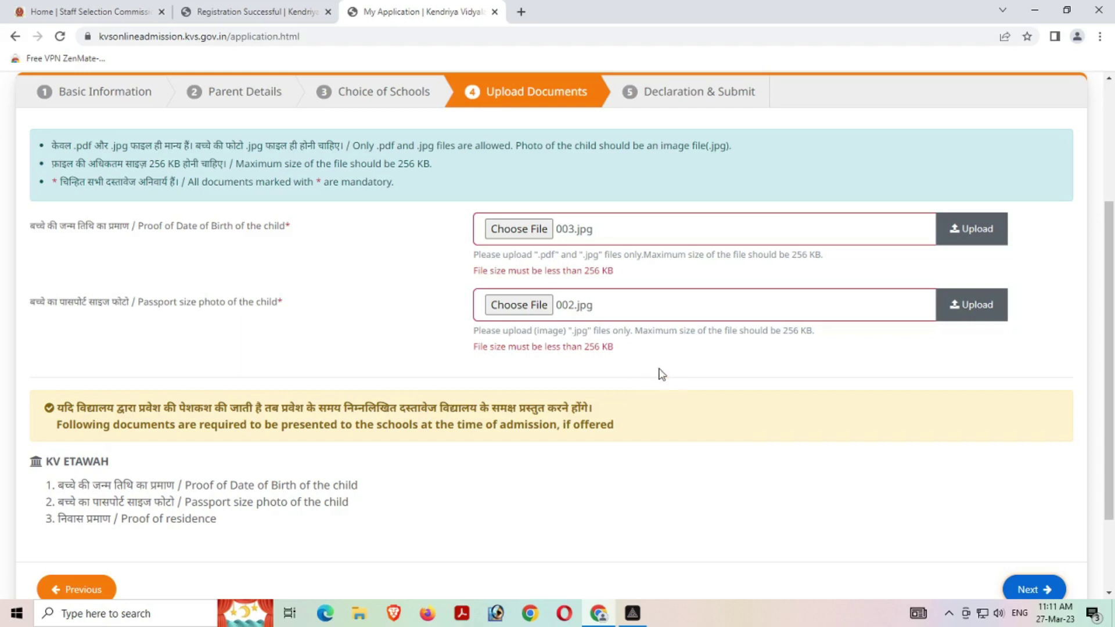
{"action": "left_click", "coordinate": [967, 230]}
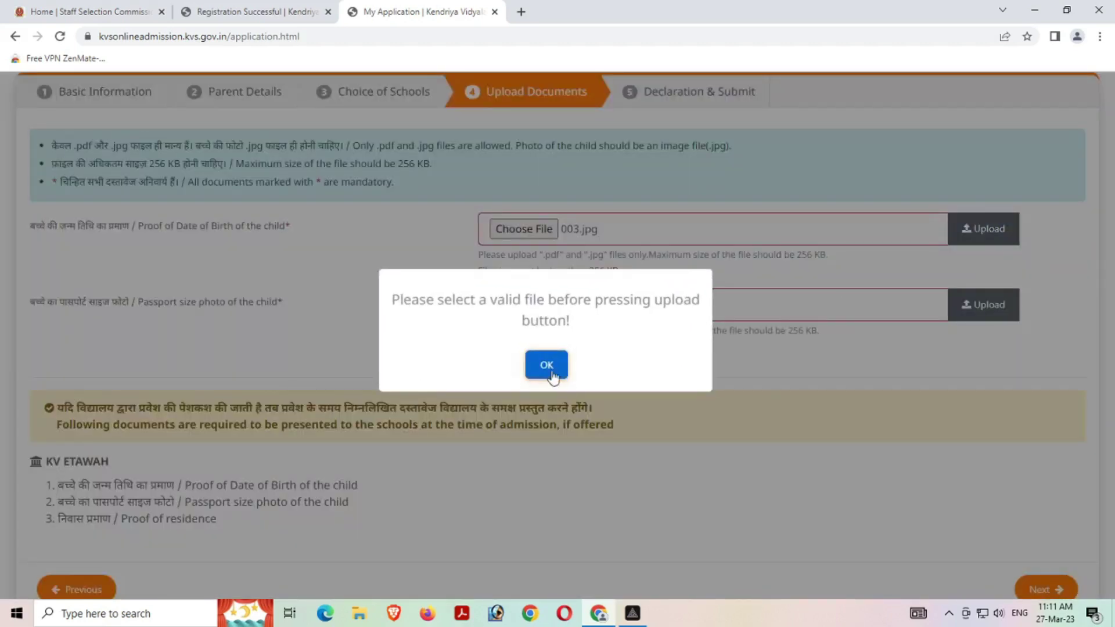
{"action": "key", "text": "Return"}
{"action": "left_click", "coordinate": [975, 308]}
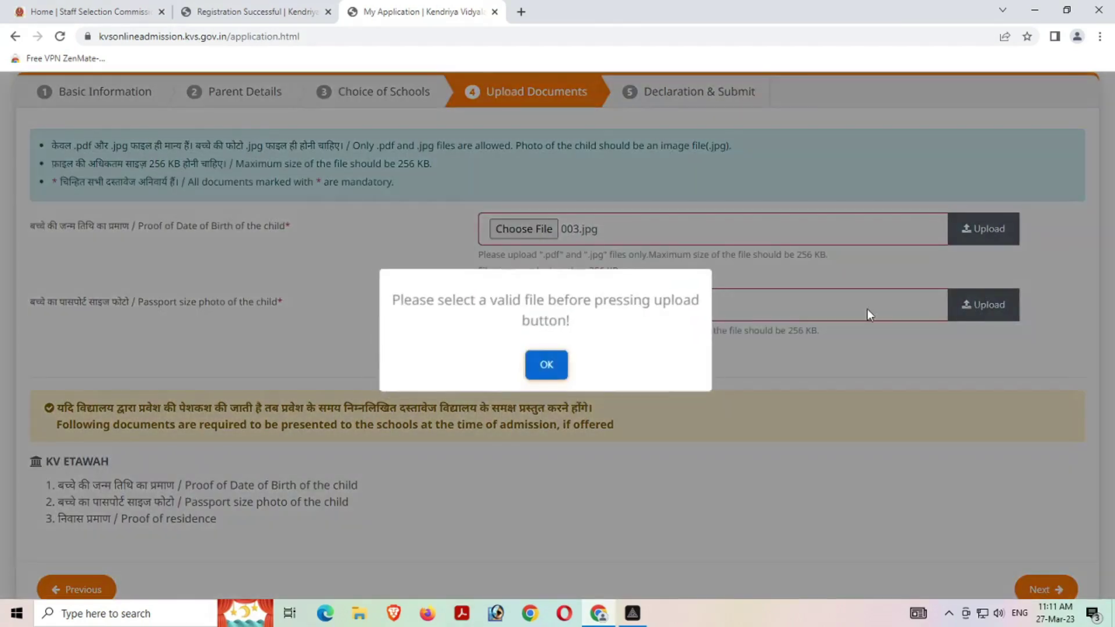
{"action": "left_click", "coordinate": [547, 364]}
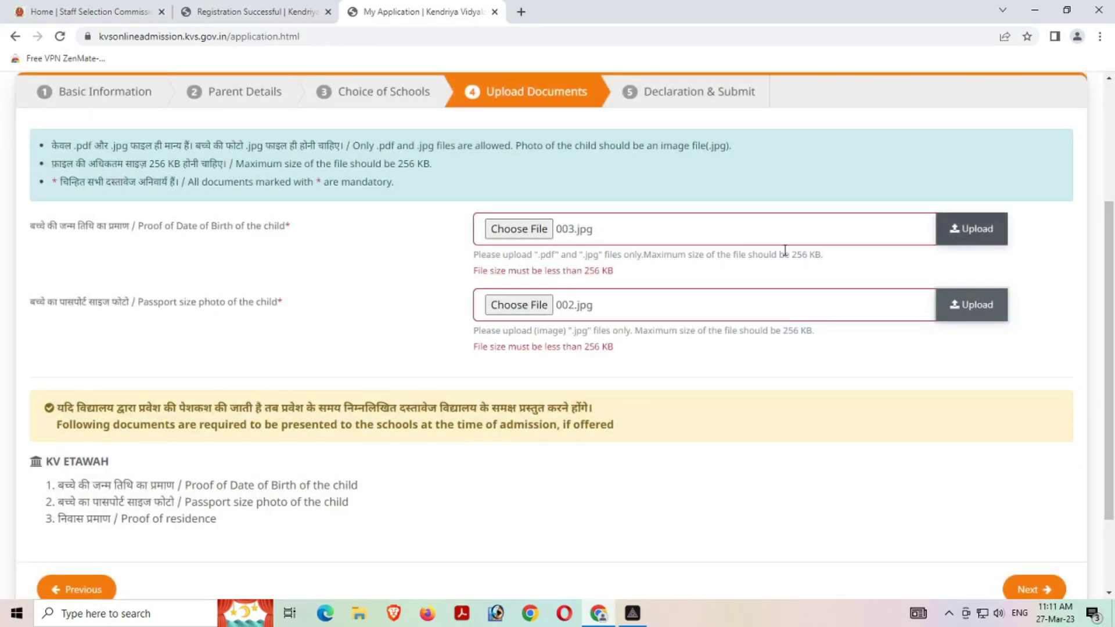
- Upload 002.jpg from another image folder as the birth-date proof
{"action": "left_click", "coordinate": [535, 240]}
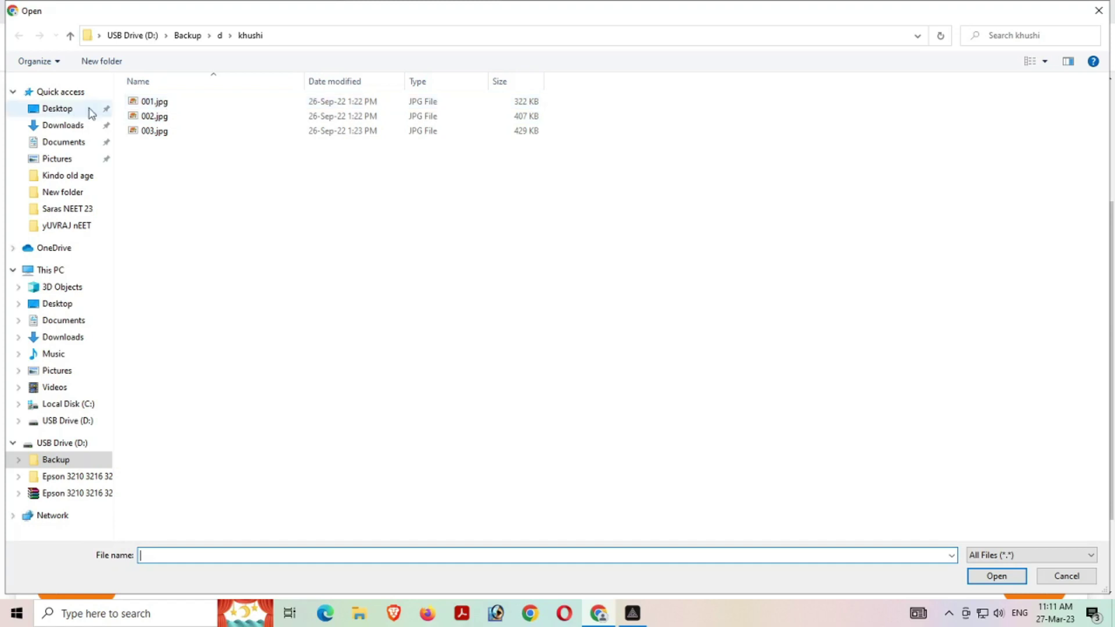
{"action": "left_click", "coordinate": [220, 35]}
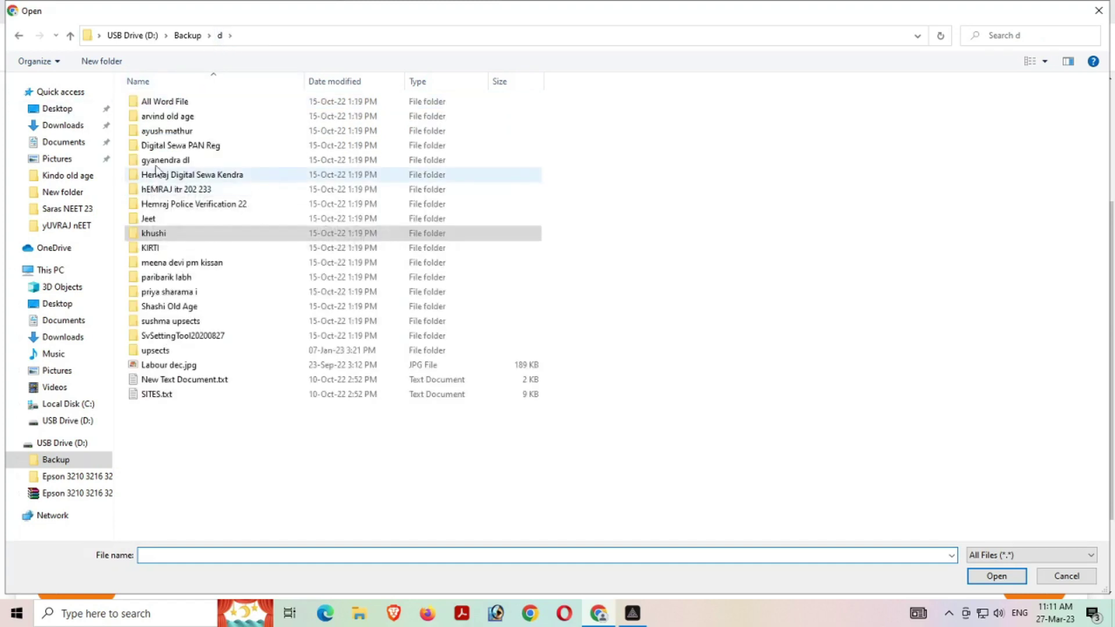
{"action": "double_click", "coordinate": [163, 132]}
{"action": "double_click", "coordinate": [156, 116]}
{"action": "left_click", "coordinate": [970, 231]}
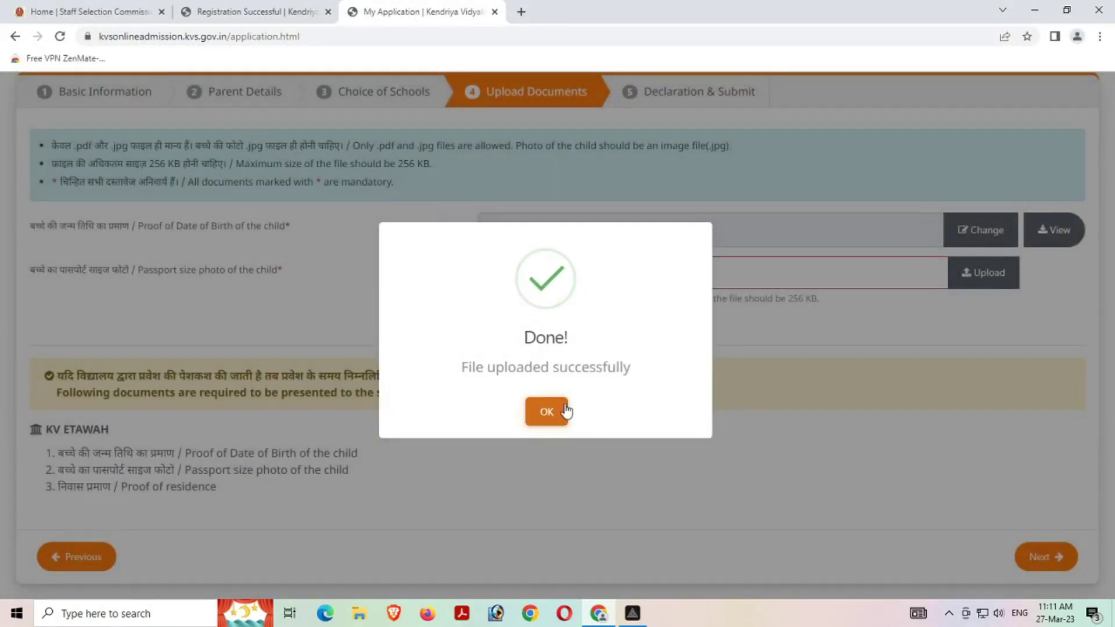
{"action": "left_click", "coordinate": [560, 411]}
- Upload 003.jpg as the child's passport photo and continue to Declaration & Submit
{"action": "left_click", "coordinate": [517, 273]}
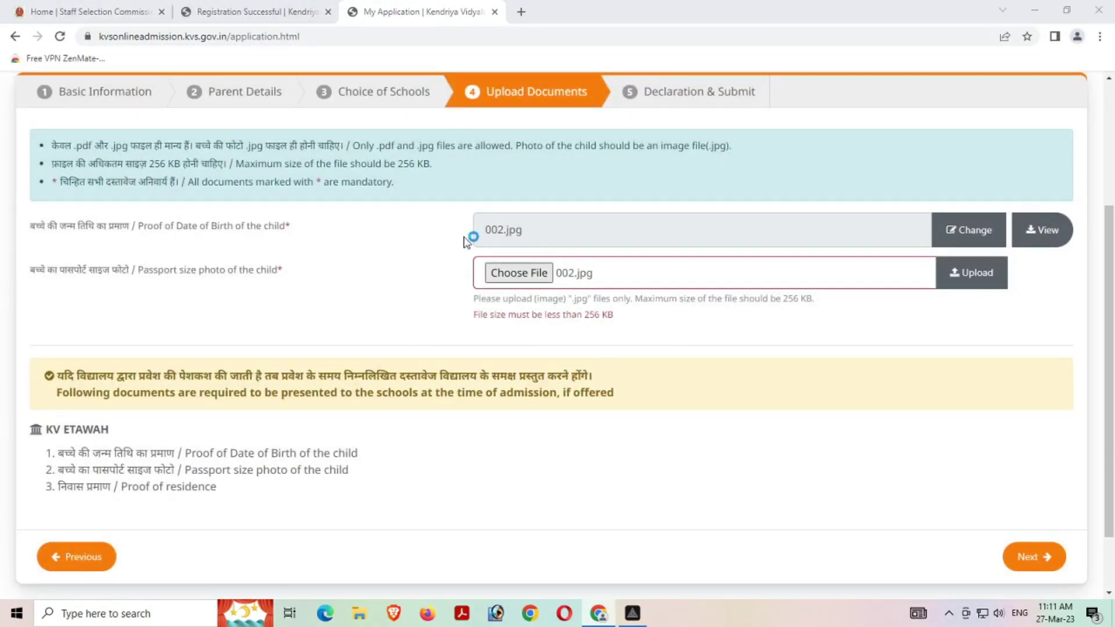
{"action": "double_click", "coordinate": [161, 133]}
{"action": "left_click", "coordinate": [968, 276]}
{"action": "left_click", "coordinate": [562, 414]}
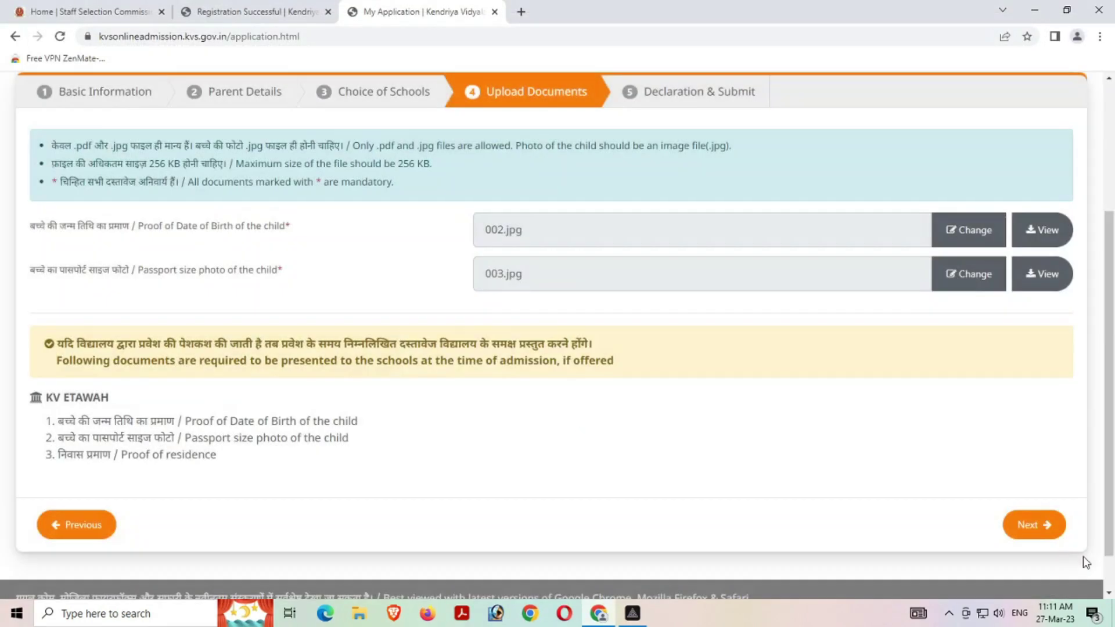
{"action": "left_click", "coordinate": [1049, 526]}
- Accept the parent's declaration terms and save the application data
{"action": "scroll", "coordinate": [777, 418], "scroll_direction": "up", "scroll_amount": 2}
{"action": "scroll", "coordinate": [515, 416], "scroll_direction": "down", "scroll_amount": 2}
{"action": "left_click", "coordinate": [36, 431]}
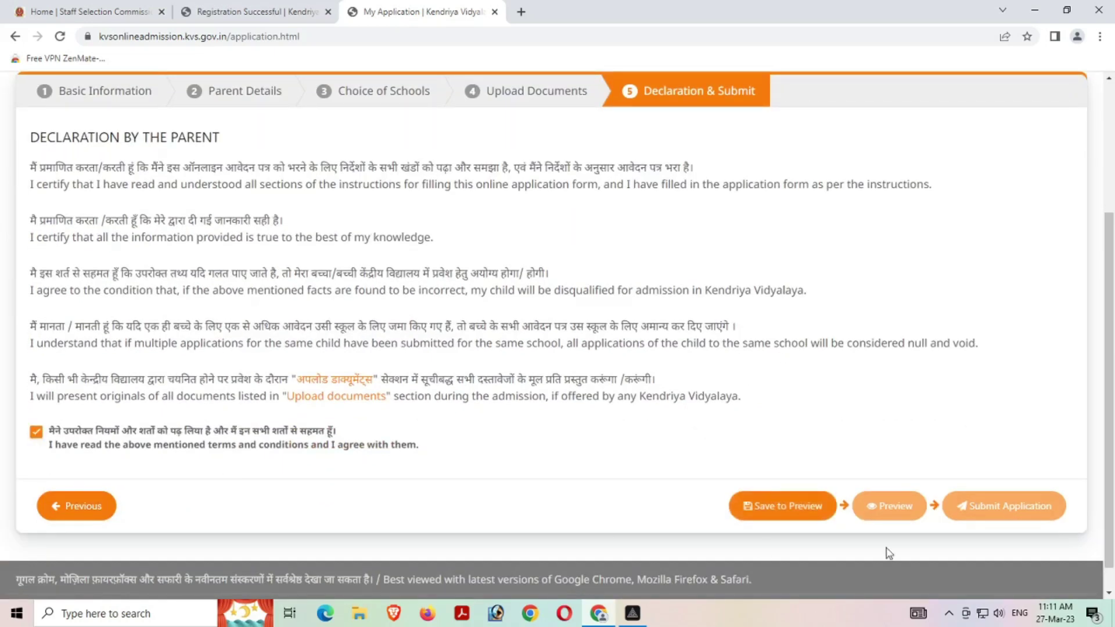
{"action": "scroll", "coordinate": [779, 500], "scroll_direction": "down", "scroll_amount": 1}
{"action": "left_click", "coordinate": [802, 484]}
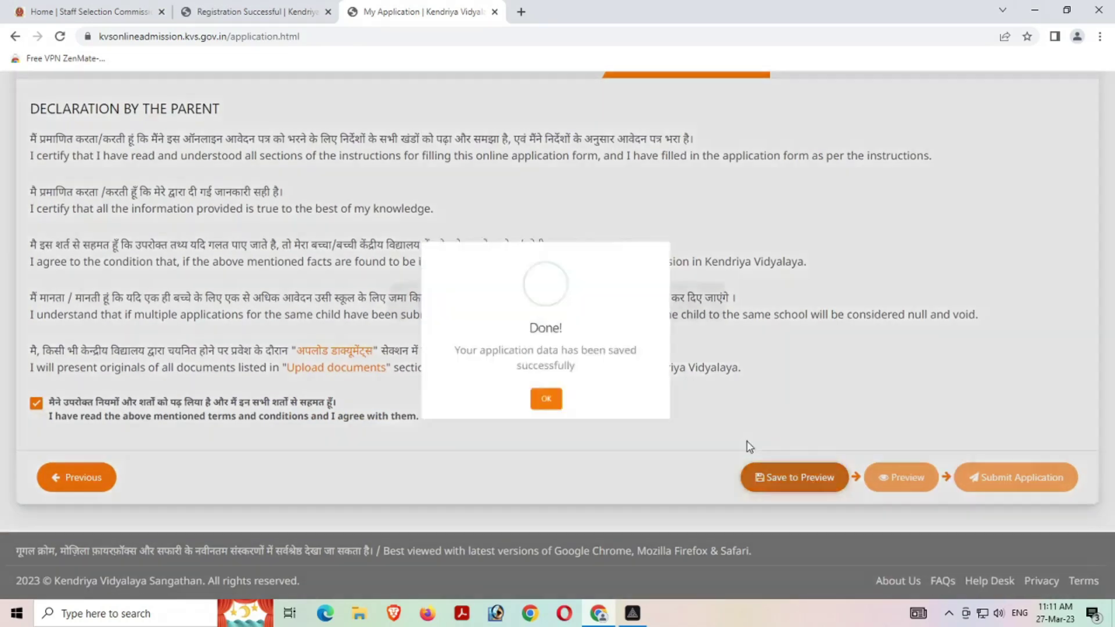
{"action": "left_click", "coordinate": [547, 422]}
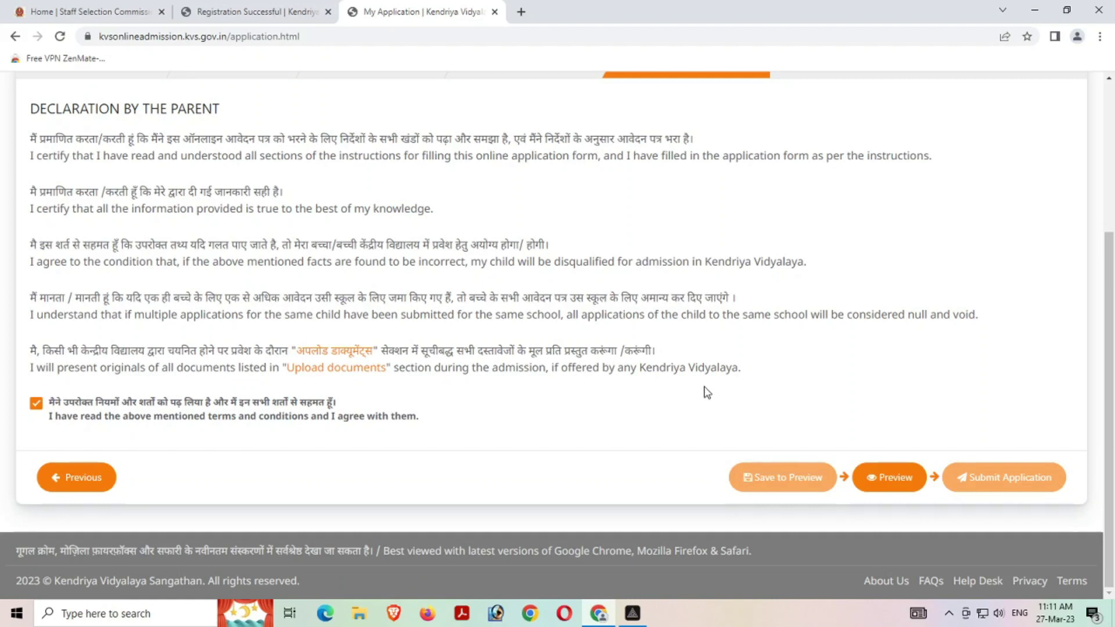
- Review the full application preview, then return to the My Application tab
{"action": "scroll", "coordinate": [726, 395], "scroll_direction": "up", "scroll_amount": 2}
{"action": "scroll", "coordinate": [783, 417], "scroll_direction": "down", "scroll_amount": 1}
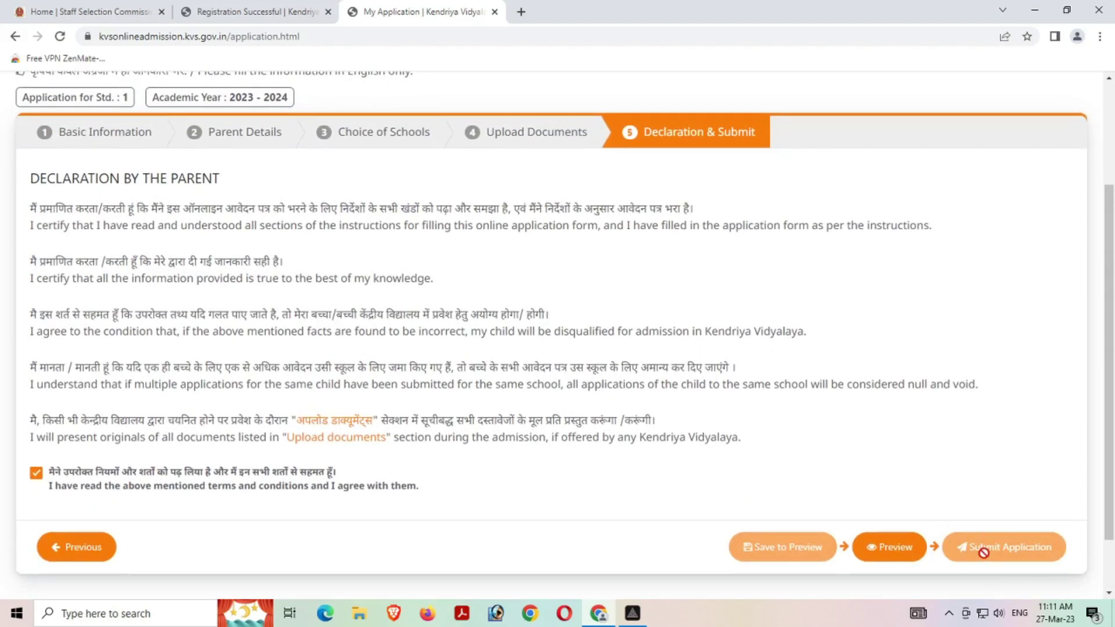
{"action": "left_click", "coordinate": [906, 558]}
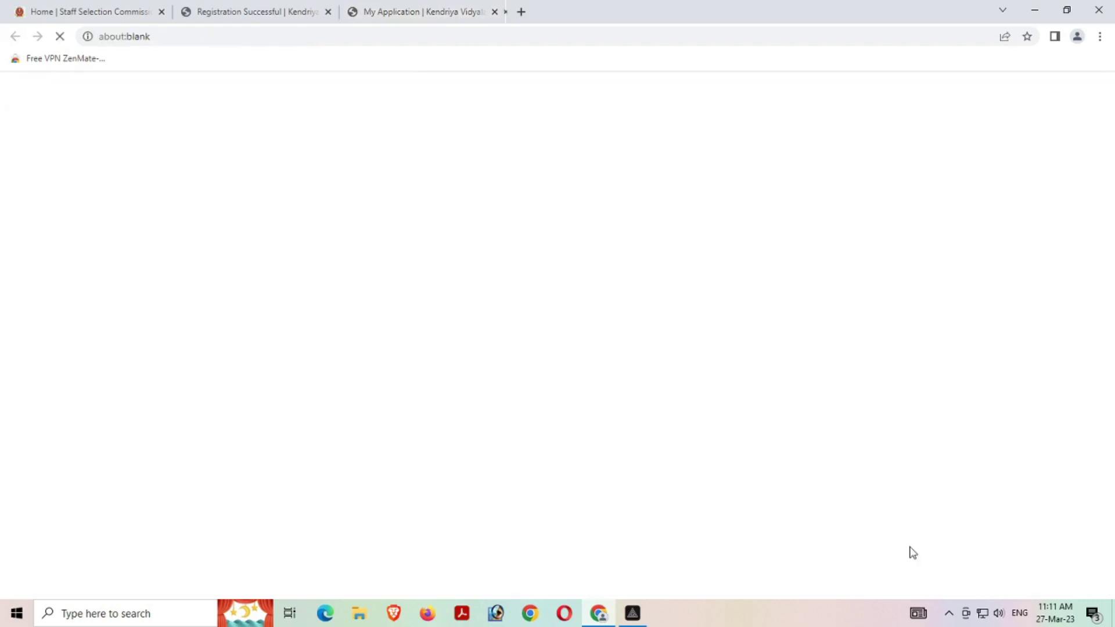
{"action": "scroll", "coordinate": [840, 416], "scroll_direction": "down", "scroll_amount": 9}
{"action": "scroll", "coordinate": [846, 474], "scroll_direction": "down", "scroll_amount": 12}
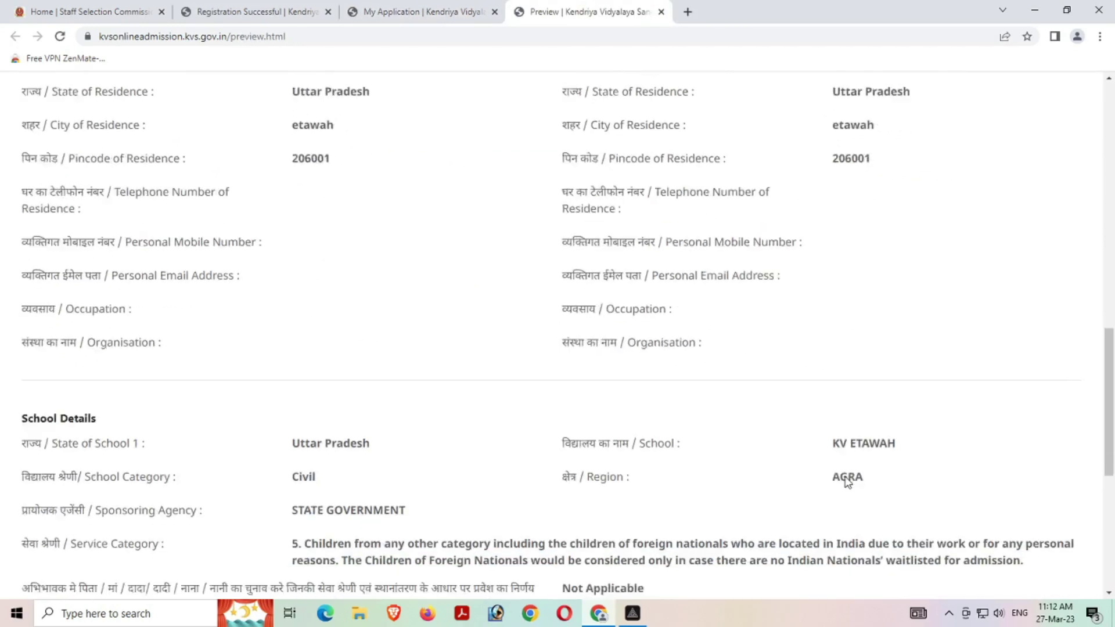
{"action": "scroll", "coordinate": [814, 407], "scroll_direction": "up", "scroll_amount": 7}
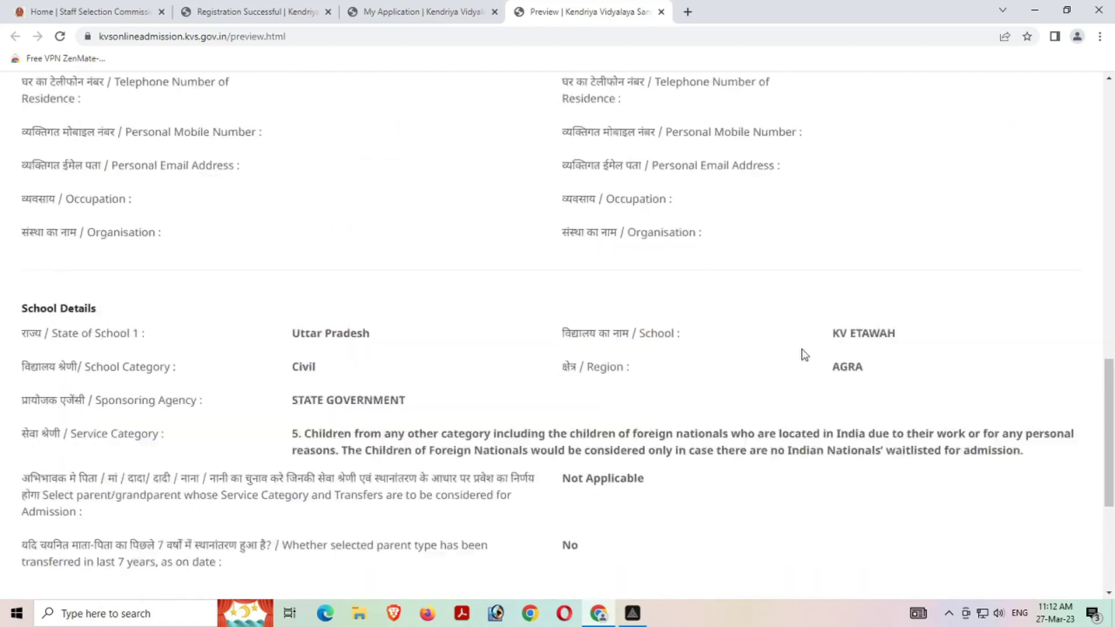
{"action": "left_click", "coordinate": [424, 12]}
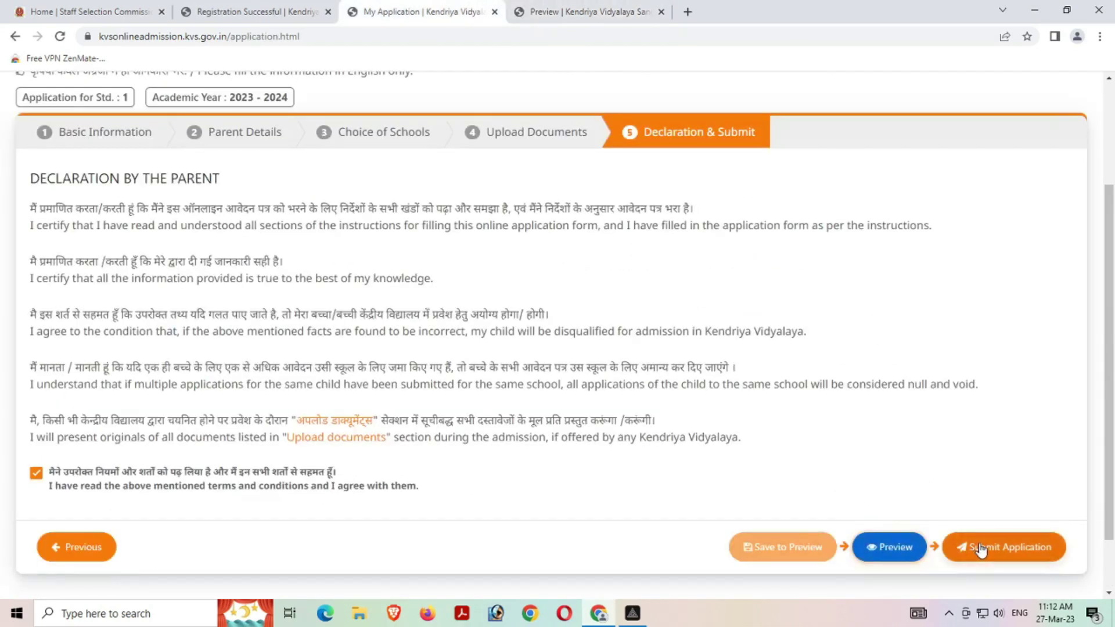
- Press Submit Application on the Declaration & Submit step
{"action": "left_click", "coordinate": [978, 546]}
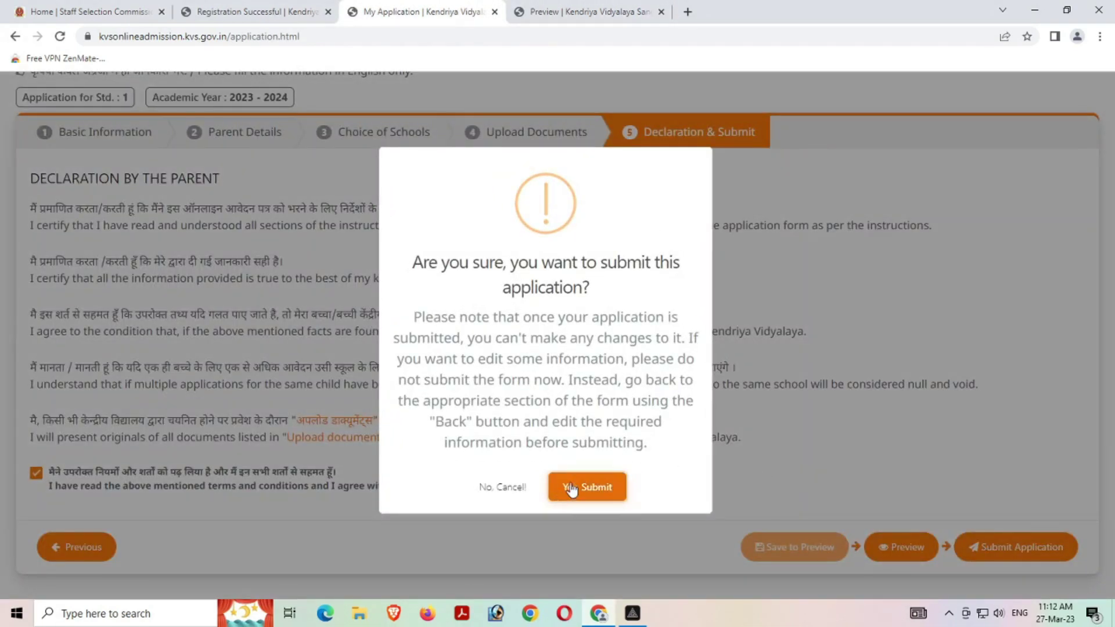